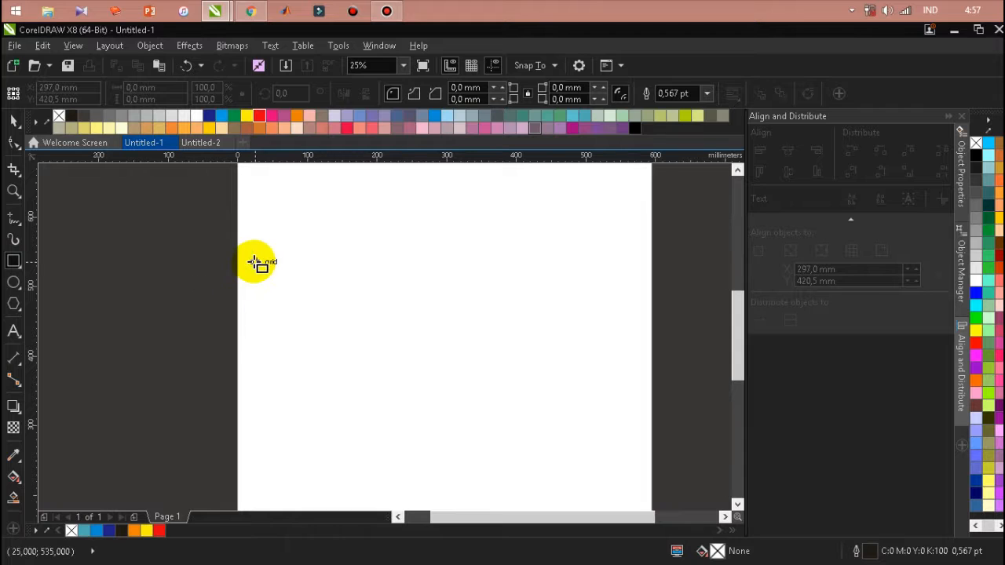
Draw a 30 × 30 mm square centred at X 35, Y 520 mm and place a copy to its right at X 70 mm
{"action": "left_click_drag", "start_coordinate": [251, 262], "coordinate": [272, 283]}
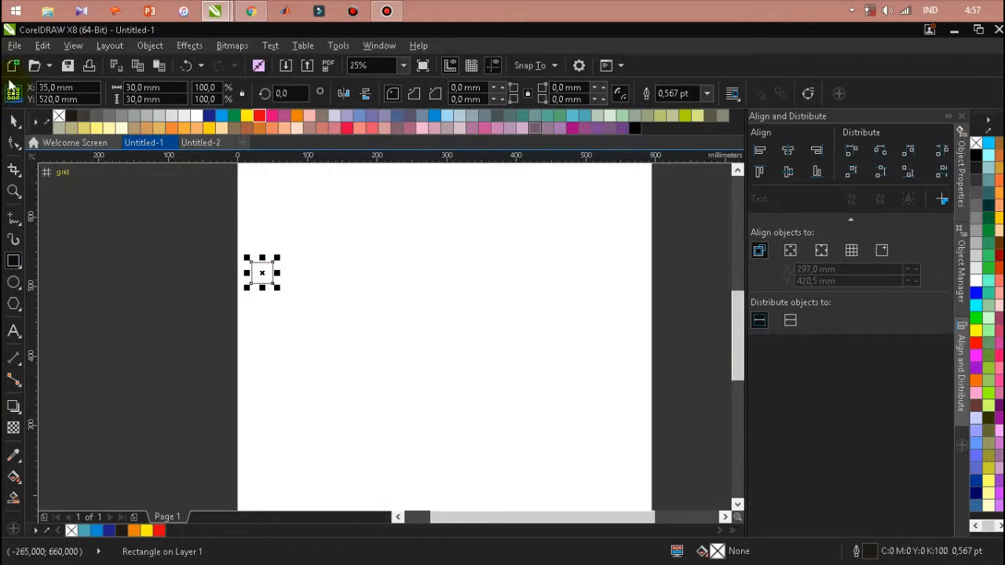
{"action": "left_click", "coordinate": [15, 122]}
{"action": "scroll", "coordinate": [260, 269], "scroll_direction": "up", "scroll_amount": 3}
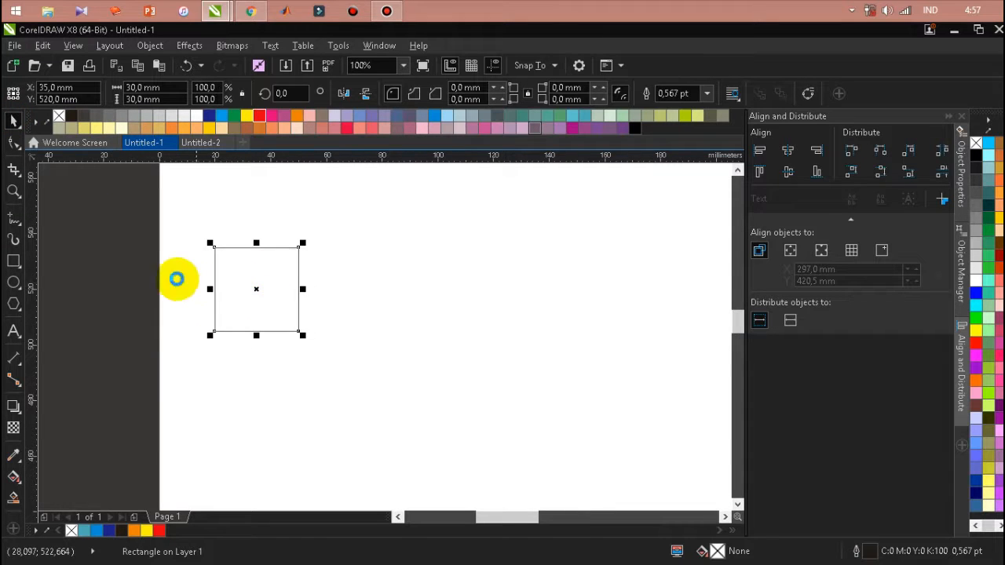
{"action": "scroll", "coordinate": [227, 274], "scroll_direction": "down", "scroll_amount": 2}
{"action": "scroll", "coordinate": [228, 273], "scroll_direction": "up", "scroll_amount": 1}
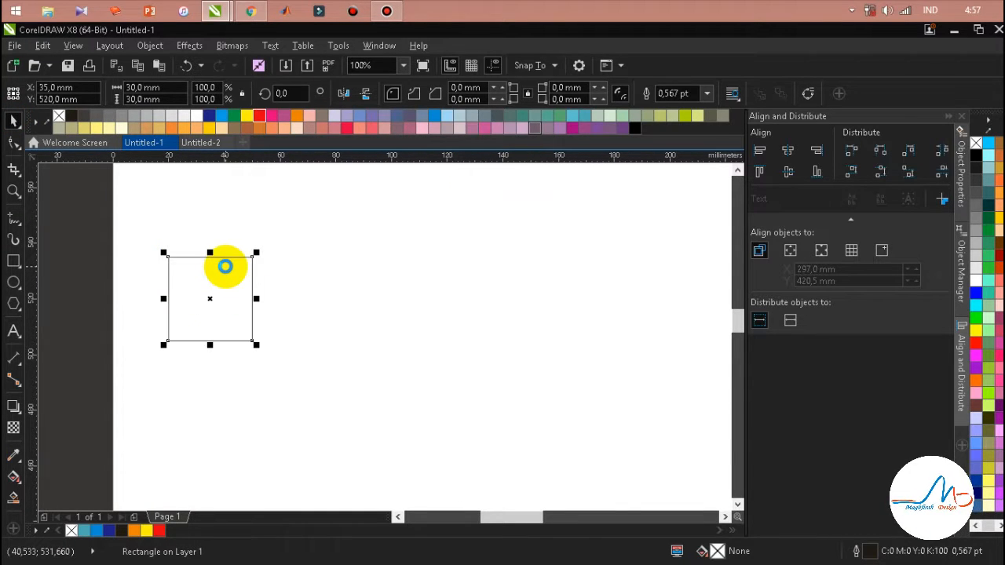
{"action": "left_click_drag", "start_coordinate": [207, 295], "coordinate": [307, 287]}
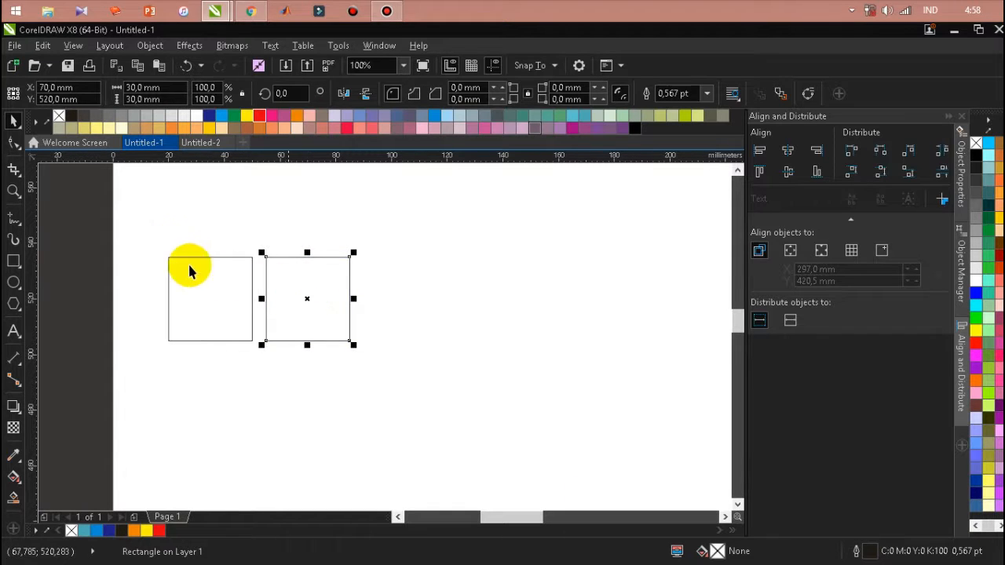
Duplicate both squares and place the copies to the right with a 5 mm gap, making a row of four
{"action": "left_click_drag", "start_coordinate": [122, 216], "coordinate": [411, 369]}
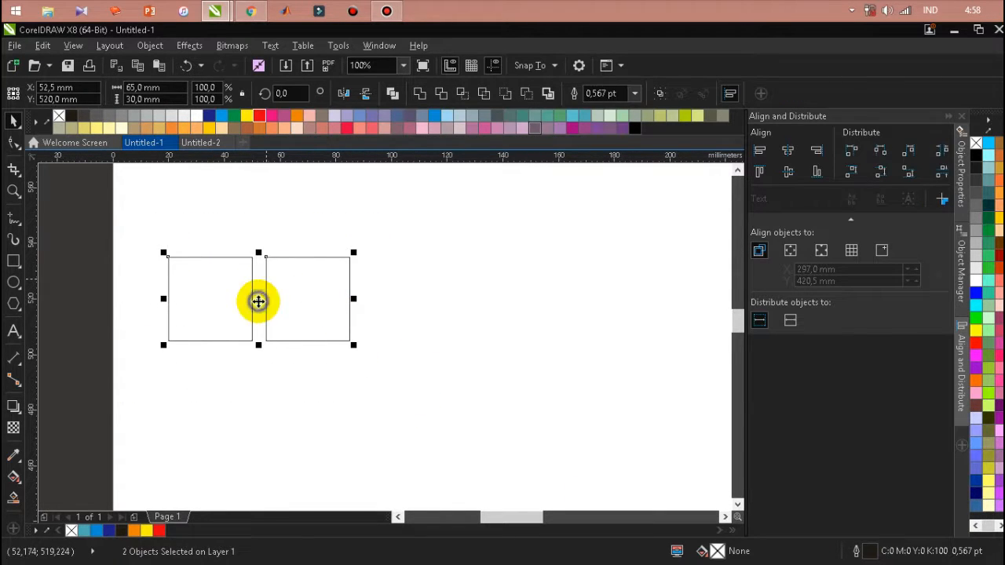
{"action": "right_click", "coordinate": [258, 300]}
{"action": "left_click", "coordinate": [294, 342]}
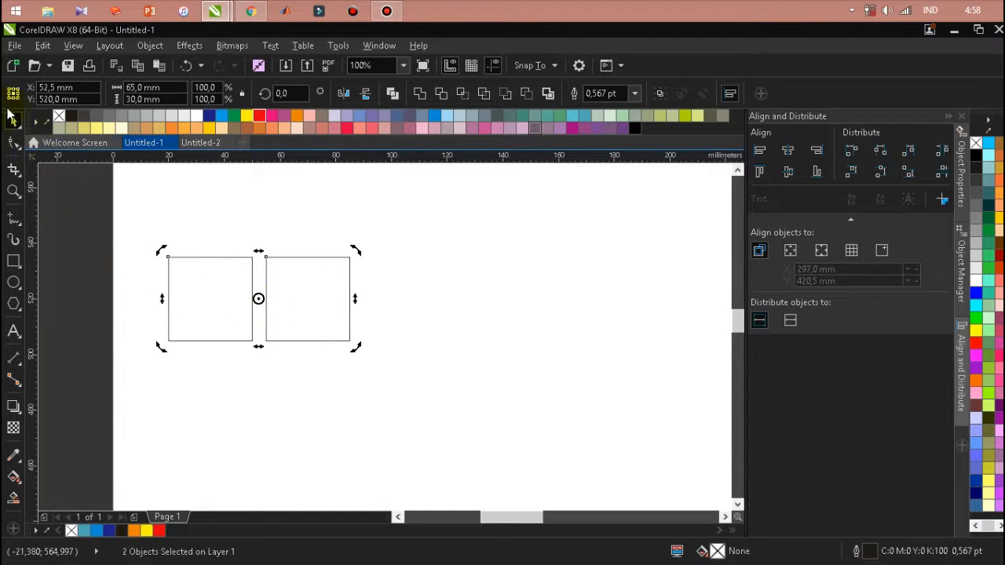
{"action": "left_click", "coordinate": [153, 433]}
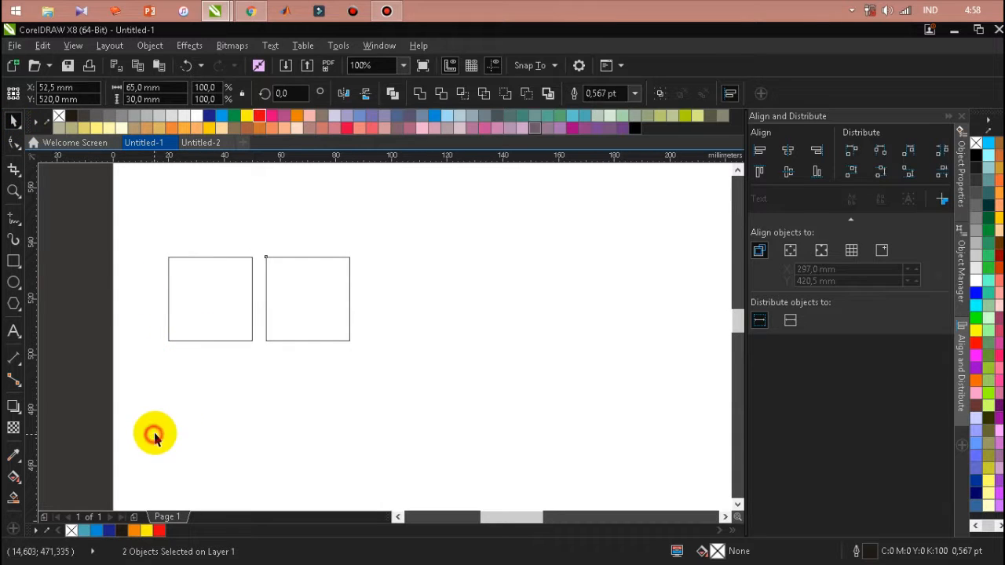
{"action": "key", "text": "ctrl+a"}
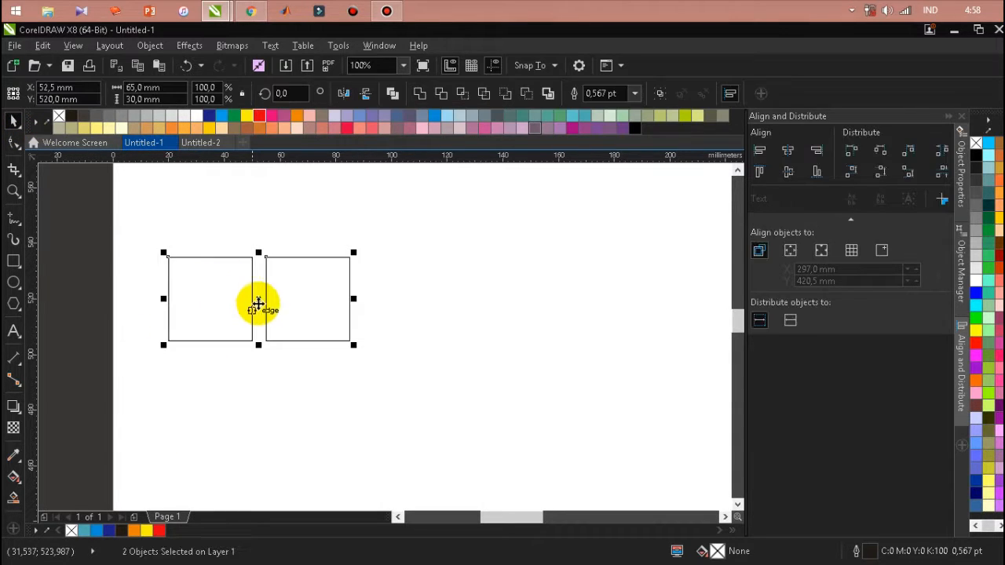
{"action": "left_click_drag", "start_coordinate": [266, 301], "coordinate": [456, 307]}
{"action": "scroll", "coordinate": [398, 270], "scroll_direction": "down", "scroll_amount": 2}
{"action": "scroll", "coordinate": [520, 220], "scroll_direction": "up", "scroll_amount": 2}
{"action": "left_click", "coordinate": [519, 231]}
{"action": "scroll", "coordinate": [520, 234], "scroll_direction": "down", "scroll_amount": 1}
Duplicate the four squares and place the copies at the row's right end, centred at X 227.5 mm
{"action": "left_click_drag", "start_coordinate": [518, 220], "coordinate": [202, 301]}
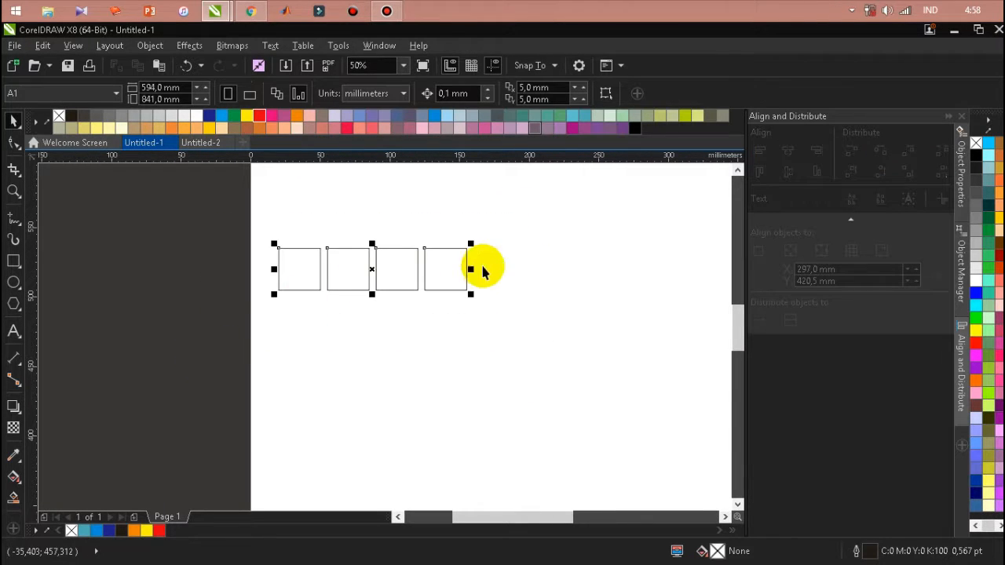
{"action": "right_click", "coordinate": [371, 269]}
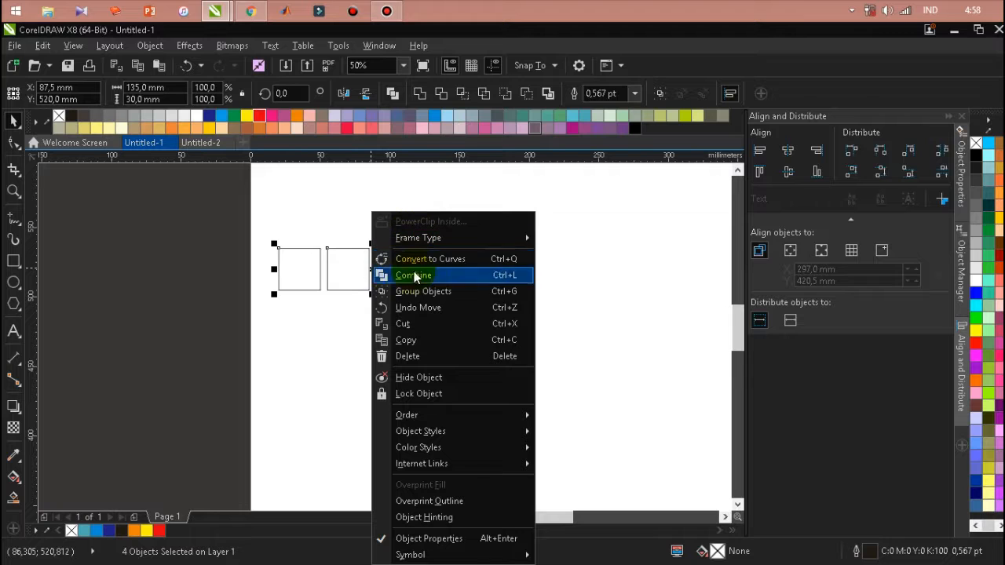
{"action": "left_click", "coordinate": [412, 342]}
{"action": "left_click", "coordinate": [504, 267]}
{"action": "right_click", "coordinate": [502, 262]}
{"action": "left_click", "coordinate": [531, 358]}
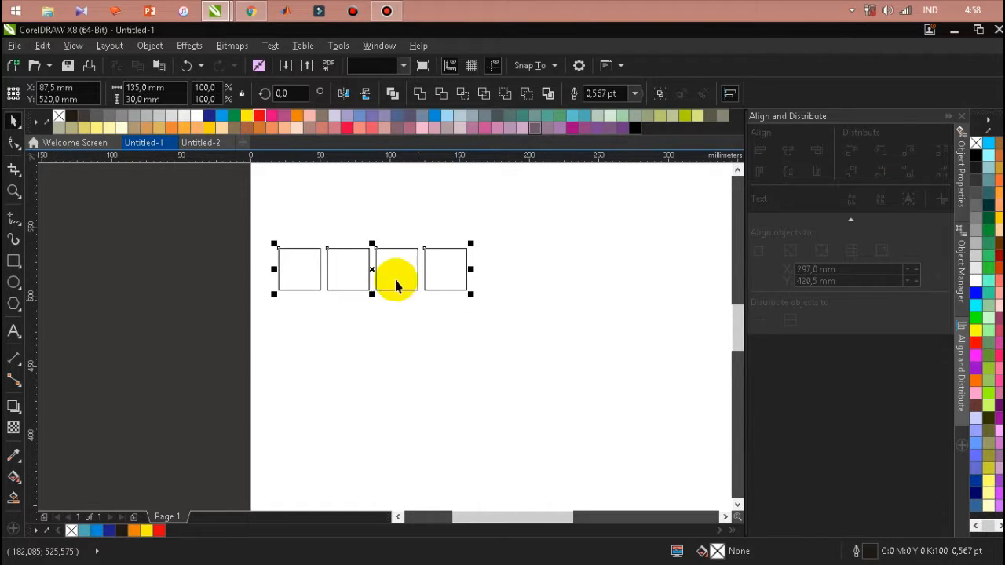
{"action": "left_click_drag", "start_coordinate": [370, 269], "coordinate": [565, 262]}
{"action": "scroll", "coordinate": [304, 298], "scroll_direction": "down", "scroll_amount": 2}
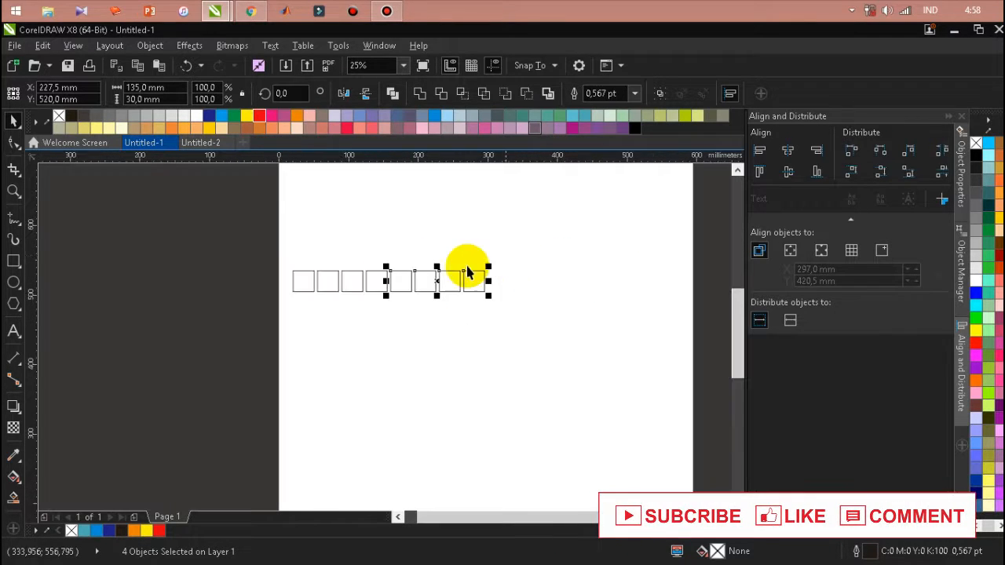
Duplicate the eight squares and place the copies at the row's right end, centred at X 437.5 mm
{"action": "scroll", "coordinate": [471, 263], "scroll_direction": "up", "scroll_amount": 2}
{"action": "left_click_drag", "start_coordinate": [570, 229], "coordinate": [155, 328]}
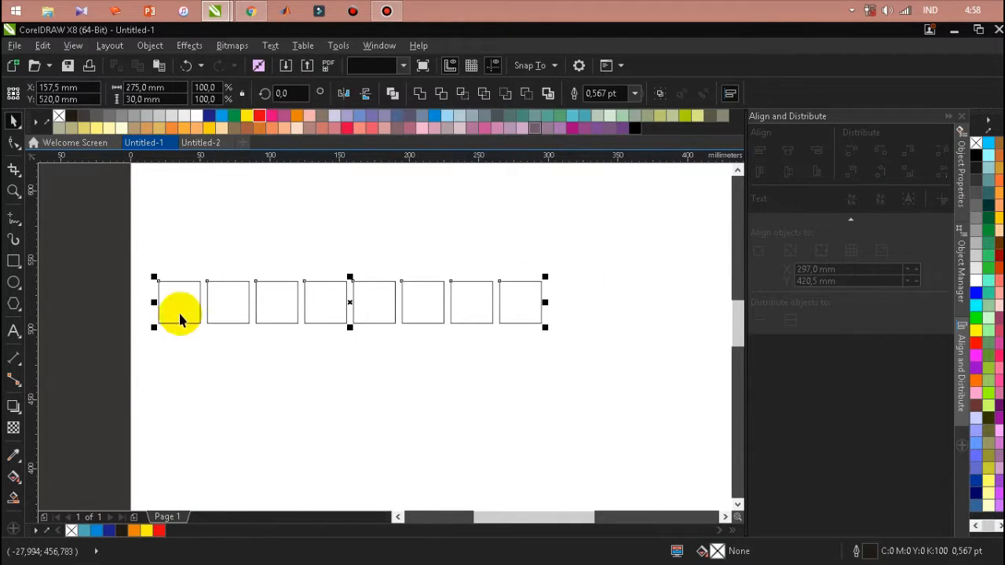
{"action": "right_click", "coordinate": [349, 301]}
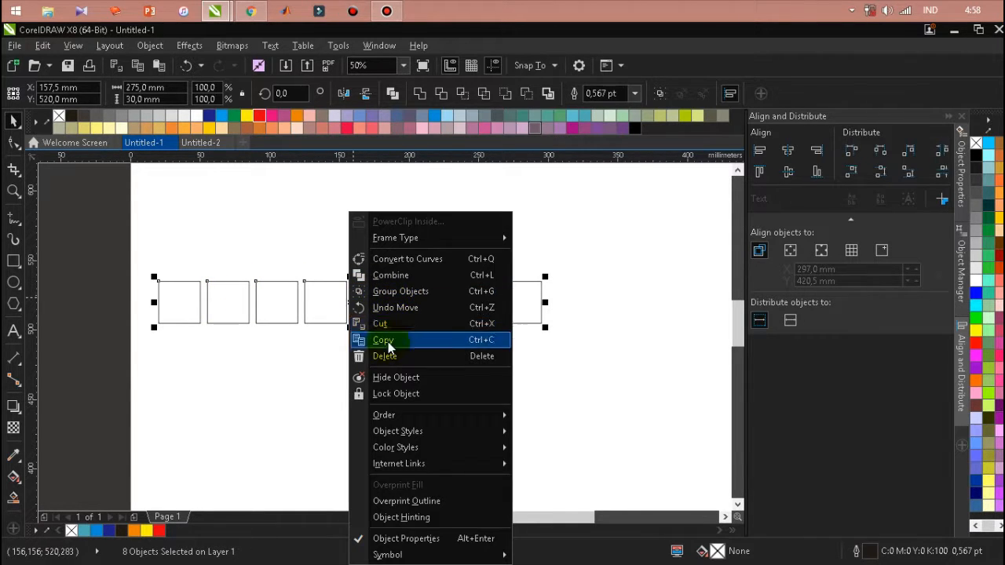
{"action": "left_click", "coordinate": [388, 340]}
{"action": "left_click", "coordinate": [576, 273]}
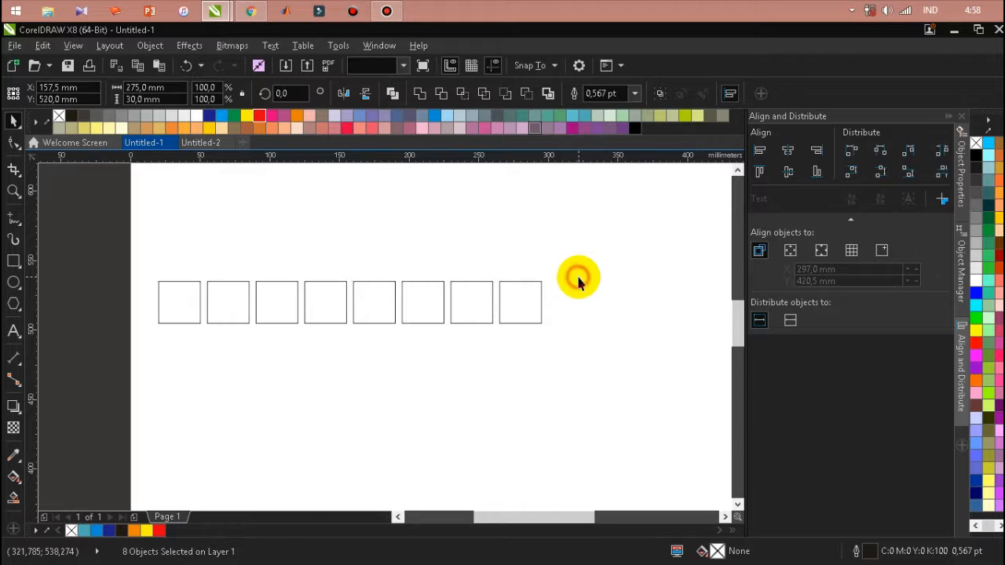
{"action": "right_click", "coordinate": [577, 274]}
{"action": "left_click", "coordinate": [611, 374]}
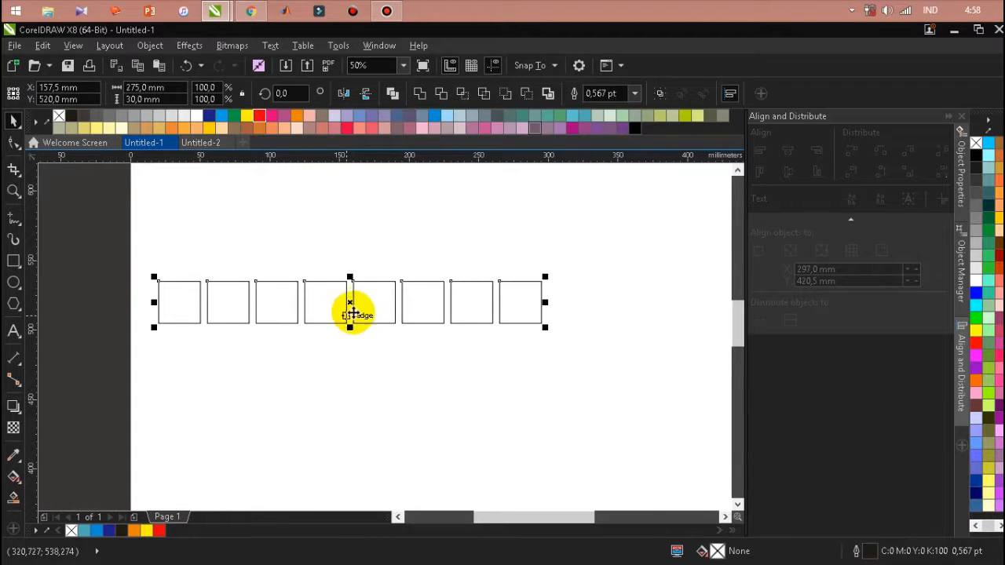
{"action": "left_click_drag", "start_coordinate": [350, 303], "coordinate": [713, 314]}
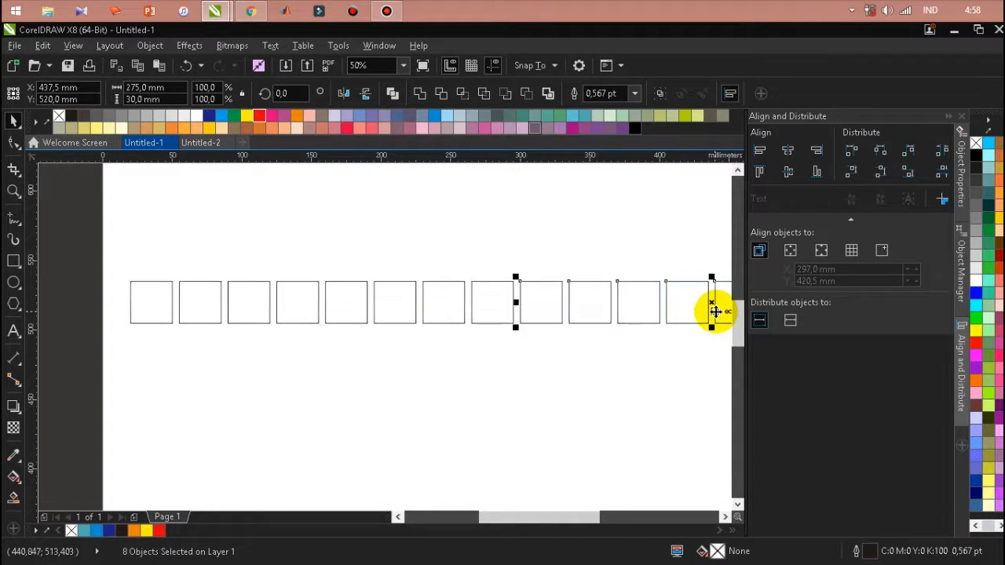
{"action": "scroll", "coordinate": [517, 318], "scroll_direction": "down", "scroll_amount": 1}
{"action": "left_click", "coordinate": [548, 384]}
Duplicate the full row of 16 squares and place the copy directly beneath it at Y 485 mm
{"action": "scroll", "coordinate": [516, 298], "scroll_direction": "down", "scroll_amount": 1}
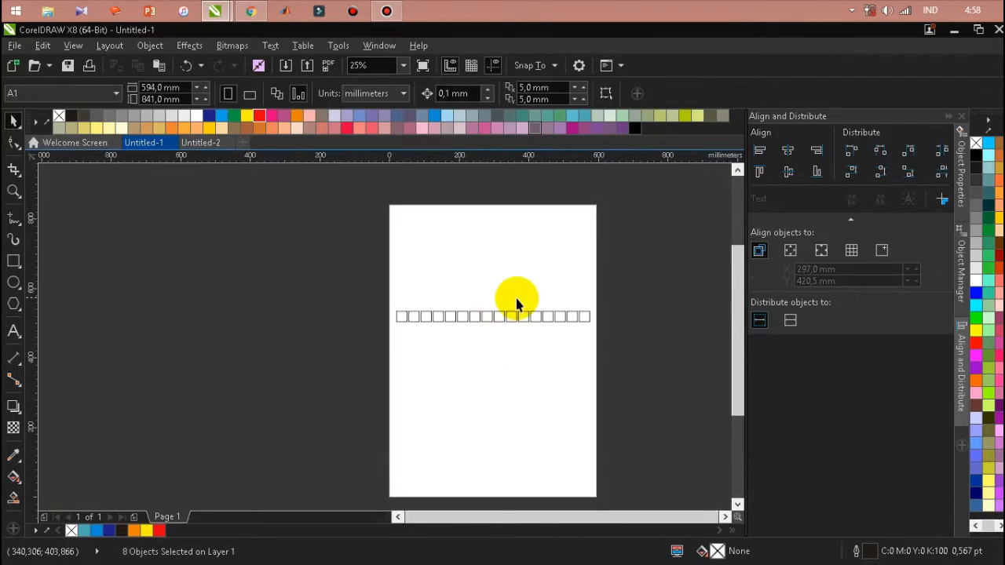
{"action": "scroll", "coordinate": [520, 377], "scroll_direction": "up", "scroll_amount": 2}
{"action": "scroll", "coordinate": [523, 371], "scroll_direction": "down", "scroll_amount": 1}
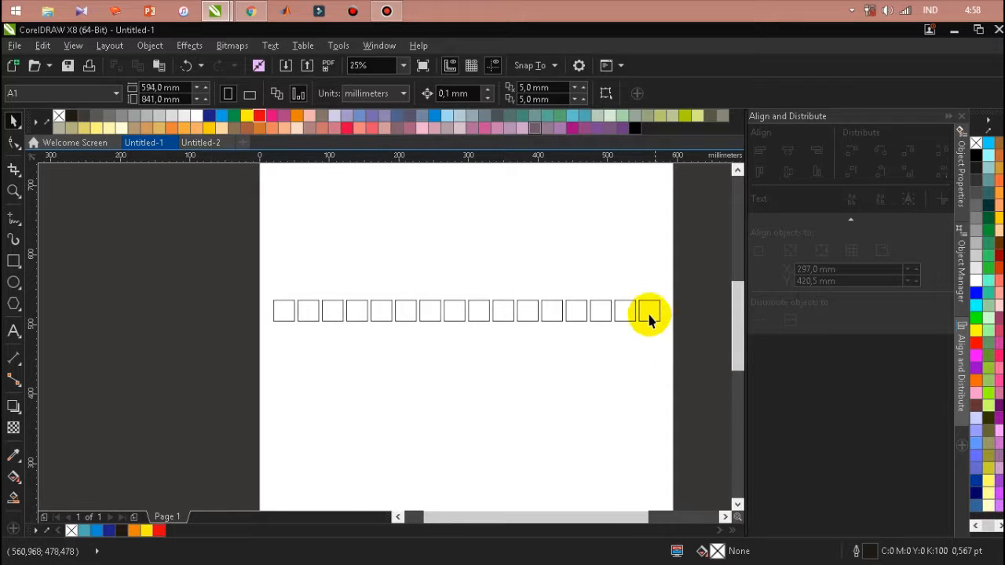
{"action": "left_click_drag", "start_coordinate": [233, 259], "coordinate": [680, 388]}
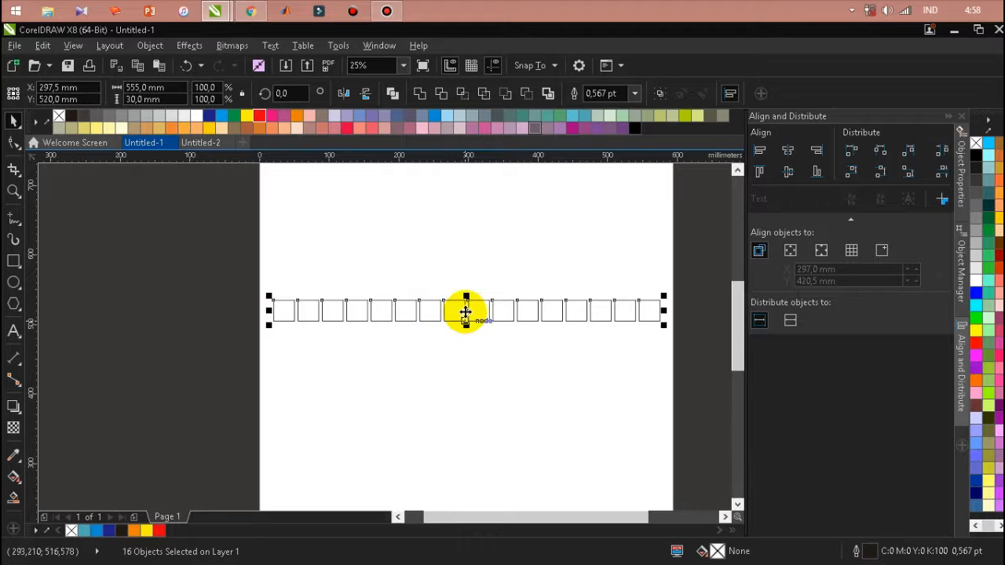
{"action": "right_click", "coordinate": [466, 312]}
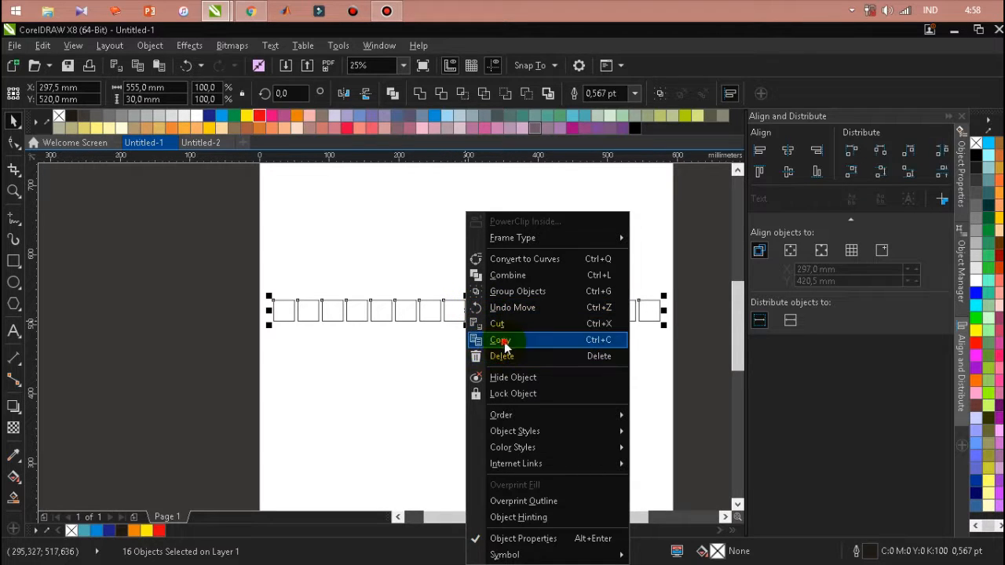
{"action": "left_click", "coordinate": [504, 346]}
{"action": "left_click", "coordinate": [460, 366]}
{"action": "right_click", "coordinate": [460, 366]}
{"action": "left_click", "coordinate": [509, 461]}
{"action": "left_click_drag", "start_coordinate": [468, 345], "coordinate": [467, 334]}
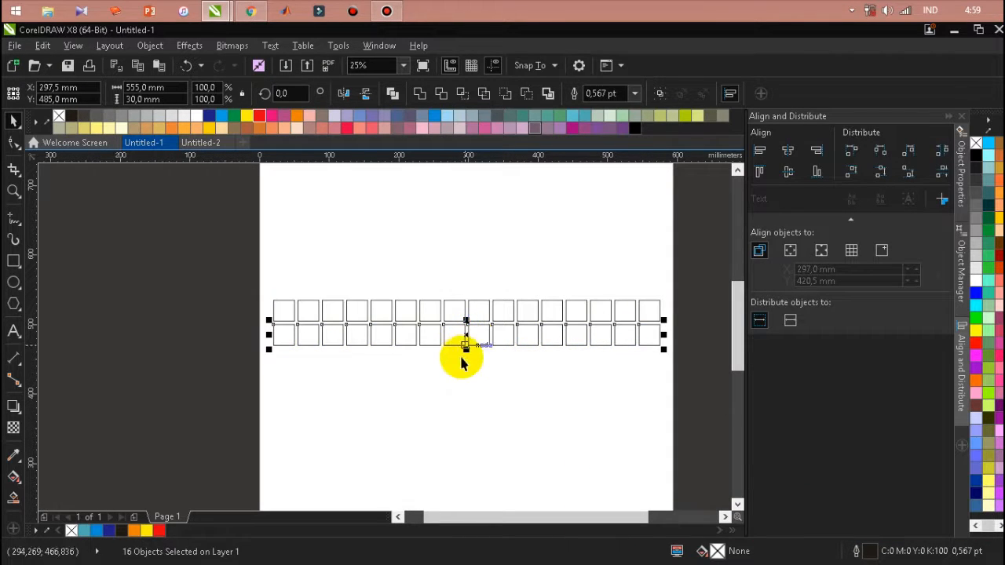
Duplicate both rows of squares and position the copy beneath them, centred at Y 432.5 mm
{"action": "left_click_drag", "start_coordinate": [247, 375], "coordinate": [668, 270]}
{"action": "right_click", "coordinate": [465, 321]}
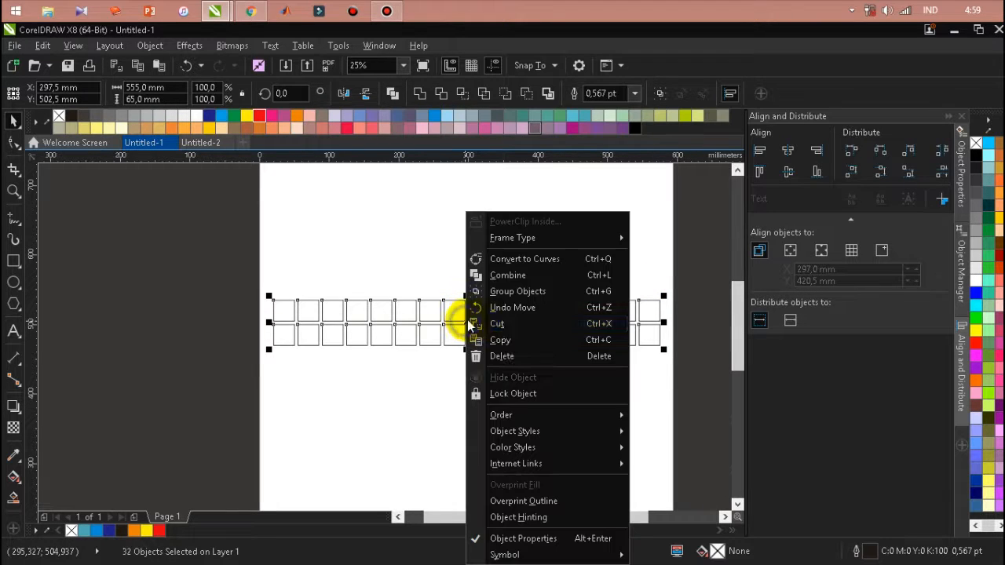
{"action": "left_click", "coordinate": [481, 340]}
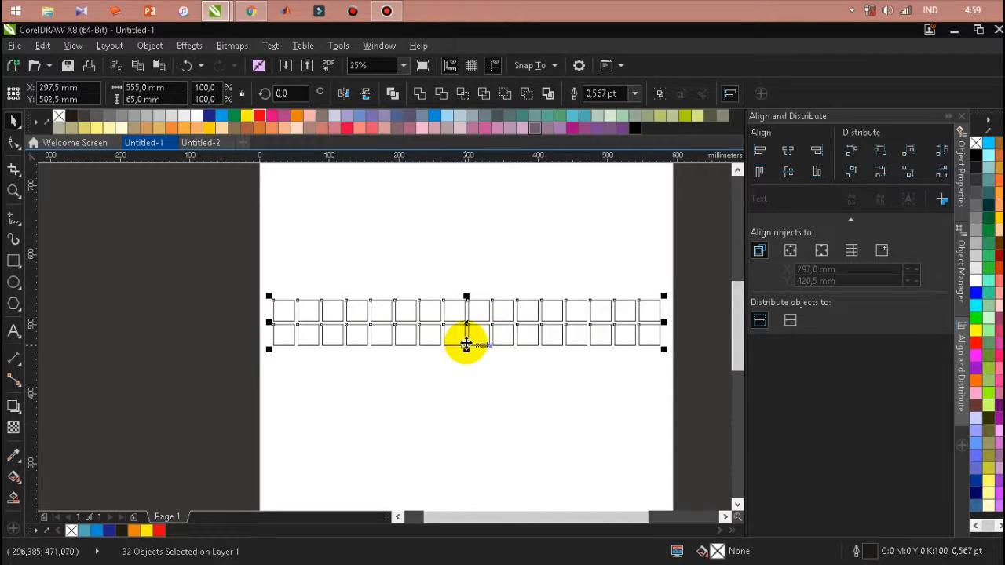
{"action": "right_click", "coordinate": [448, 390]}
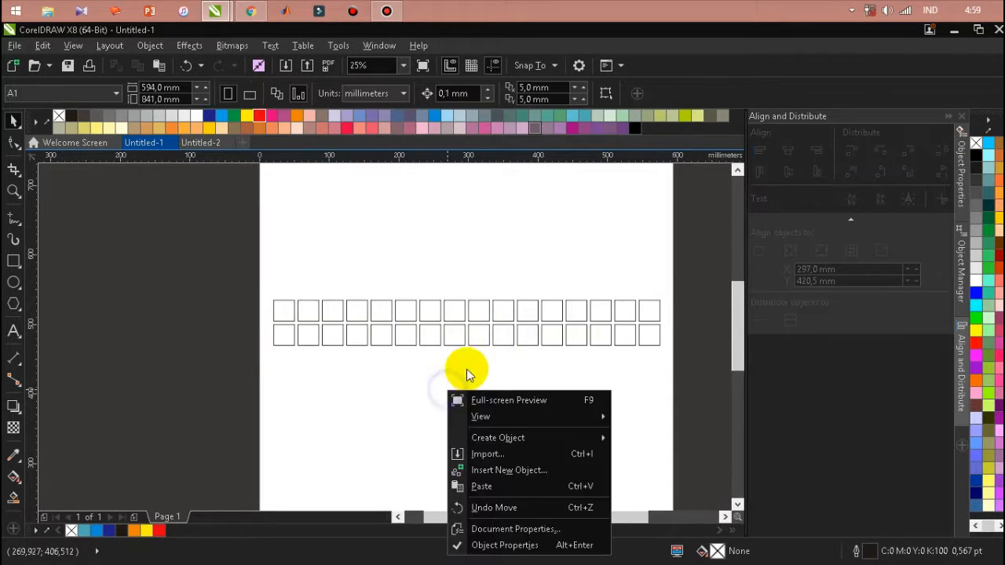
{"action": "left_click", "coordinate": [491, 482]}
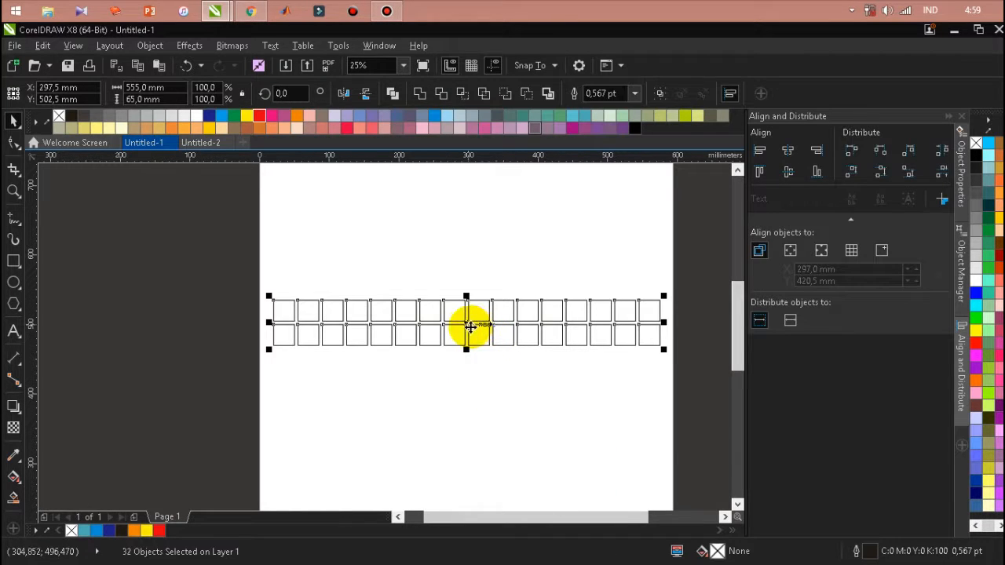
{"action": "left_click_drag", "start_coordinate": [466, 323], "coordinate": [468, 375]}
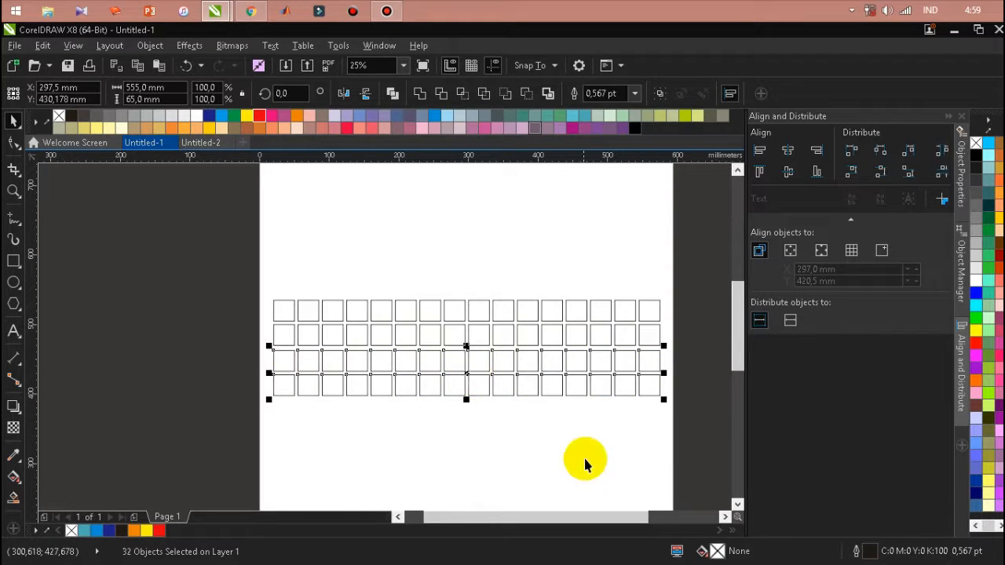
{"action": "scroll", "coordinate": [466, 381], "scroll_direction": "up", "scroll_amount": 1}
{"action": "left_click_drag", "start_coordinate": [467, 380], "coordinate": [465, 353]}
{"action": "scroll", "coordinate": [465, 353], "scroll_direction": "down", "scroll_amount": 1}
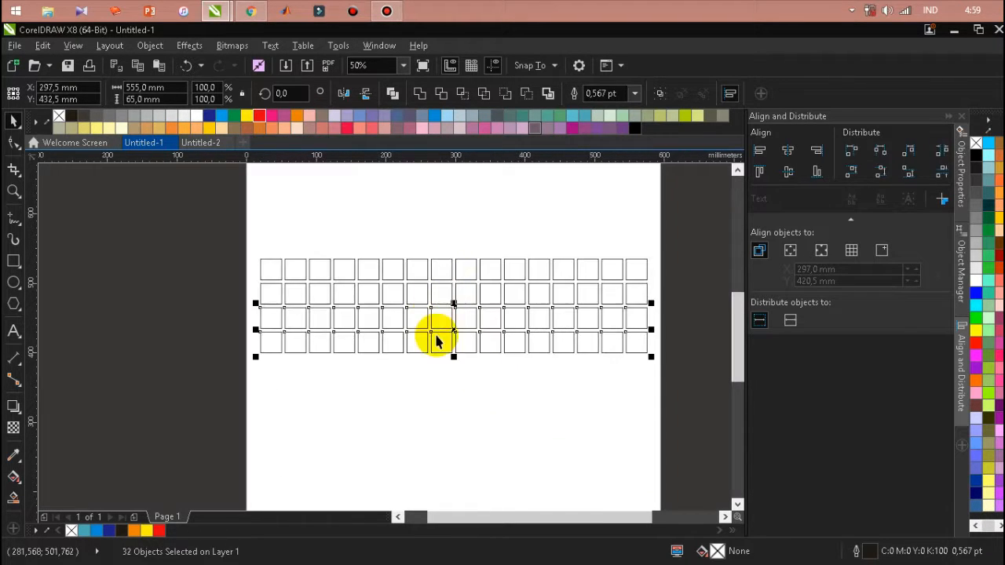
Duplicate the four rows of squares and place the copy directly below them, making eight evenly spaced rows
{"action": "left_click_drag", "start_coordinate": [680, 401], "coordinate": [251, 231]}
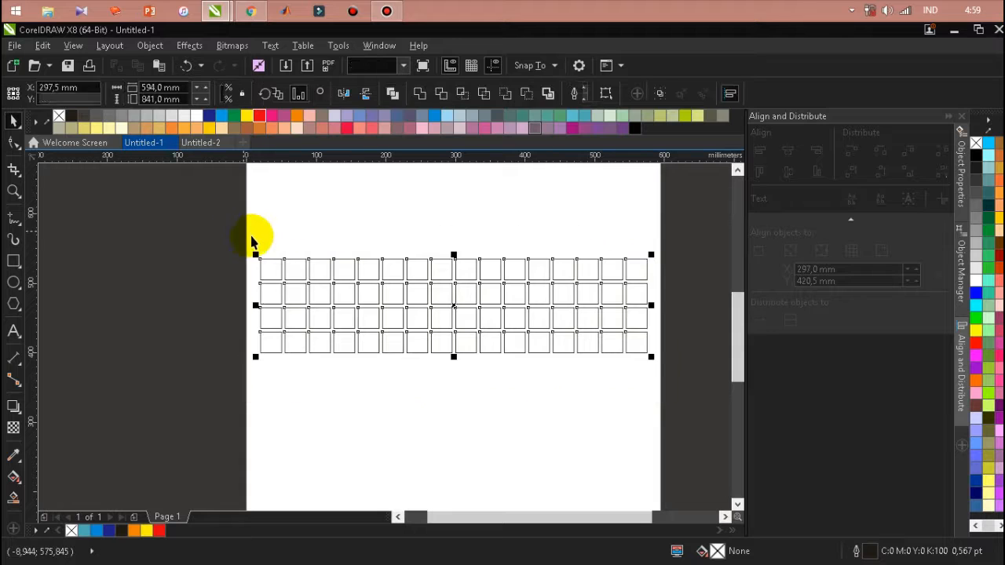
{"action": "right_click", "coordinate": [346, 305]}
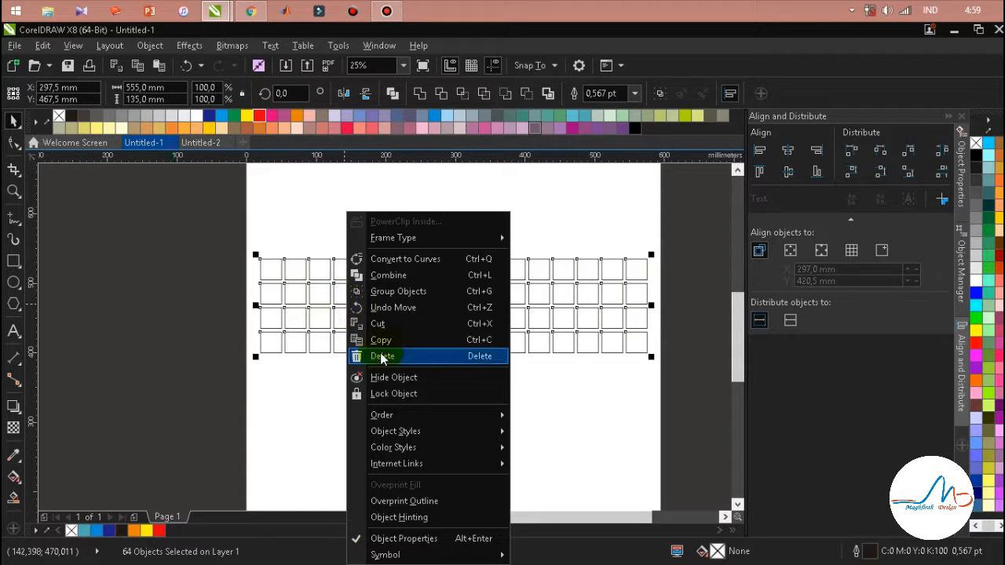
{"action": "left_click", "coordinate": [380, 340]}
{"action": "left_click", "coordinate": [356, 409]}
{"action": "right_click", "coordinate": [356, 408]}
{"action": "left_click", "coordinate": [409, 332]}
{"action": "left_click_drag", "start_coordinate": [455, 304], "coordinate": [457, 401]}
{"action": "left_click", "coordinate": [666, 485]}
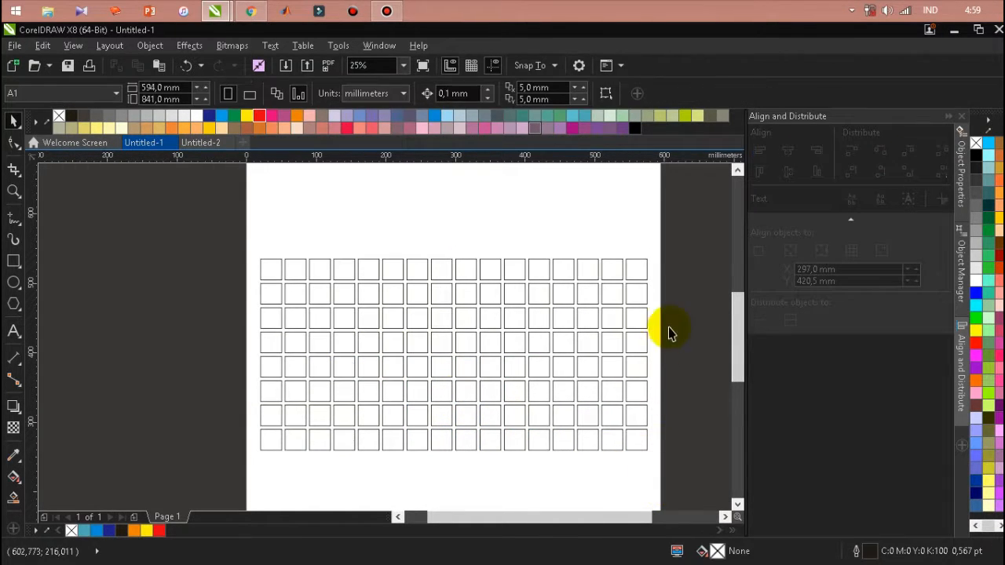
Duplicate the upper four rows of squares and place the copy directly above the grid, centred at Y 607.5 mm
{"action": "left_click_drag", "start_coordinate": [659, 357], "coordinate": [222, 223]}
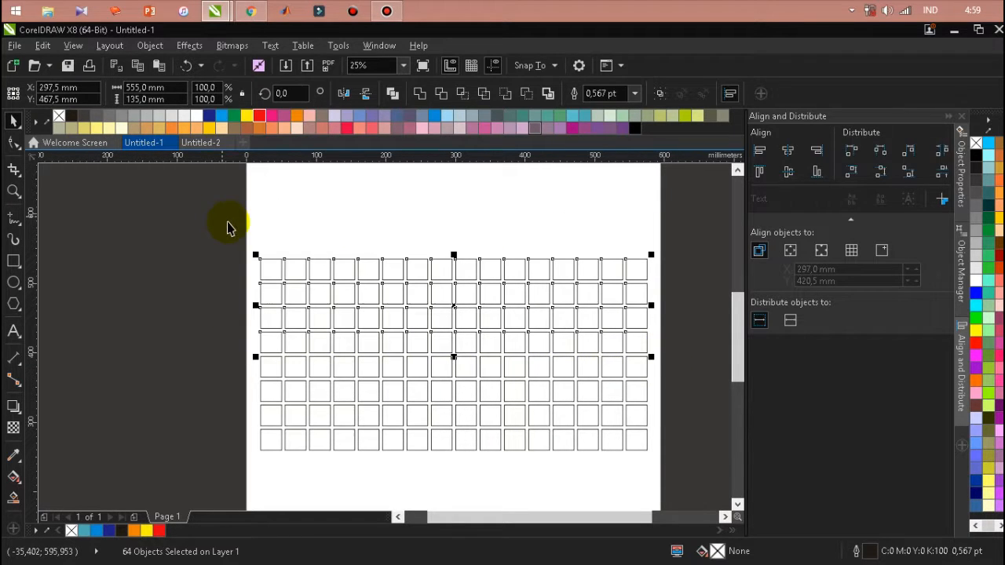
{"action": "right_click", "coordinate": [289, 281]}
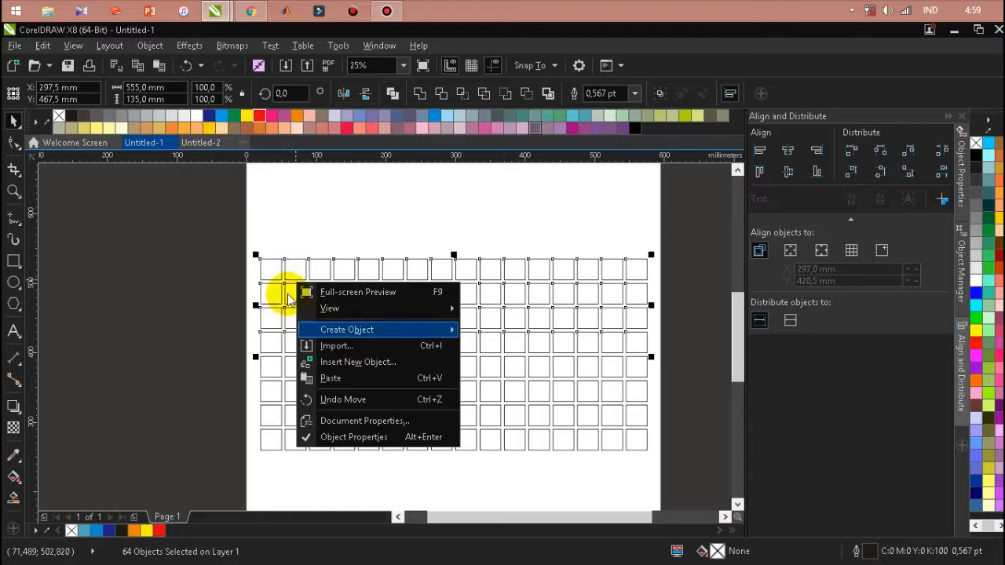
{"action": "left_click", "coordinate": [453, 269]}
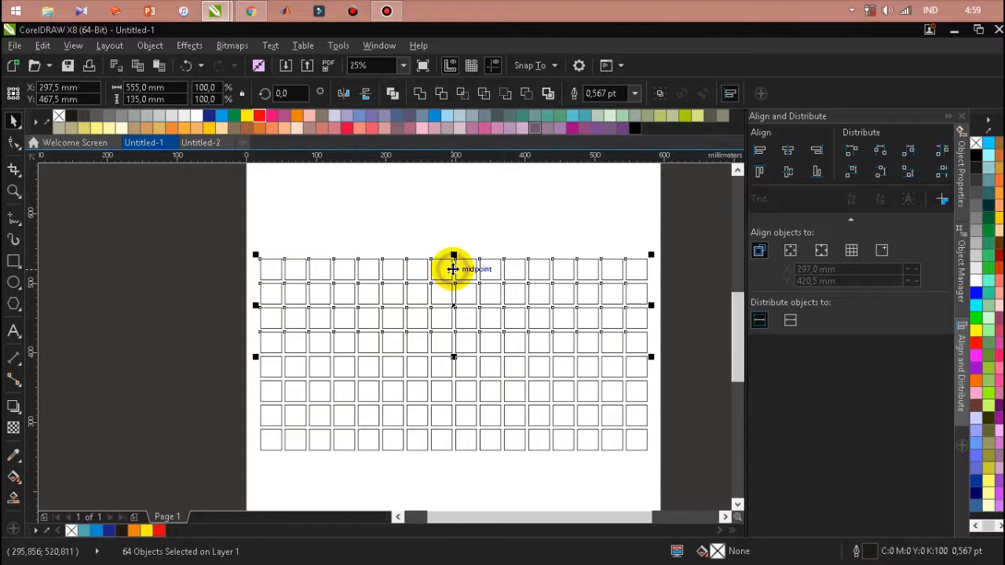
{"action": "right_click", "coordinate": [453, 269]}
{"action": "left_click", "coordinate": [480, 340]}
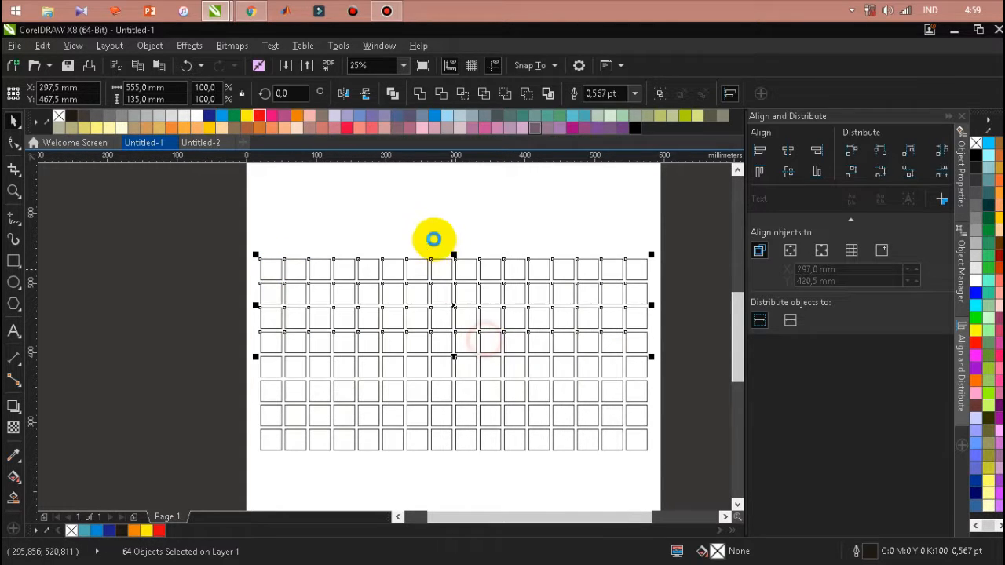
{"action": "left_click", "coordinate": [434, 239]}
{"action": "right_click", "coordinate": [433, 238]}
{"action": "left_click", "coordinate": [483, 344]}
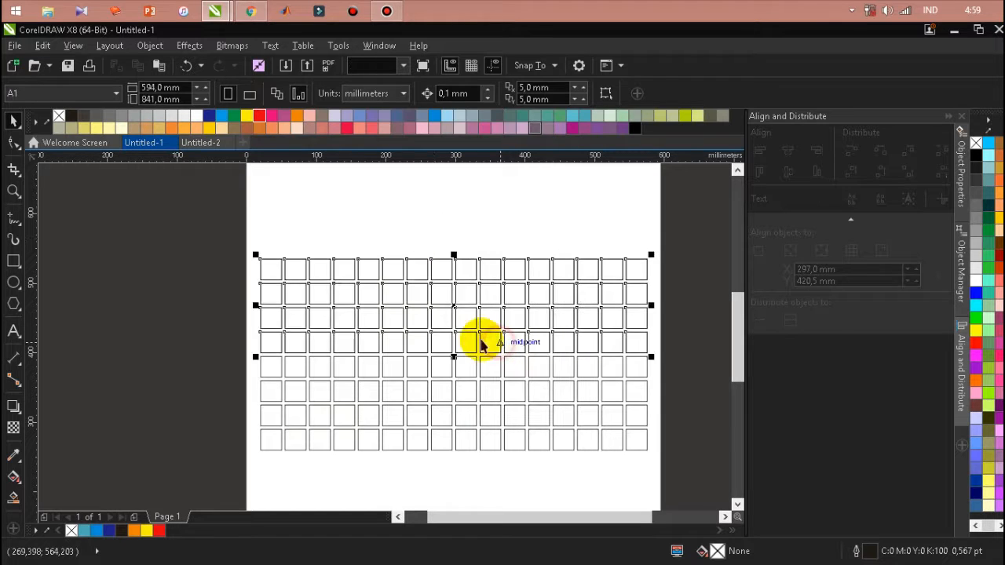
{"action": "left_click_drag", "start_coordinate": [454, 308], "coordinate": [464, 212]}
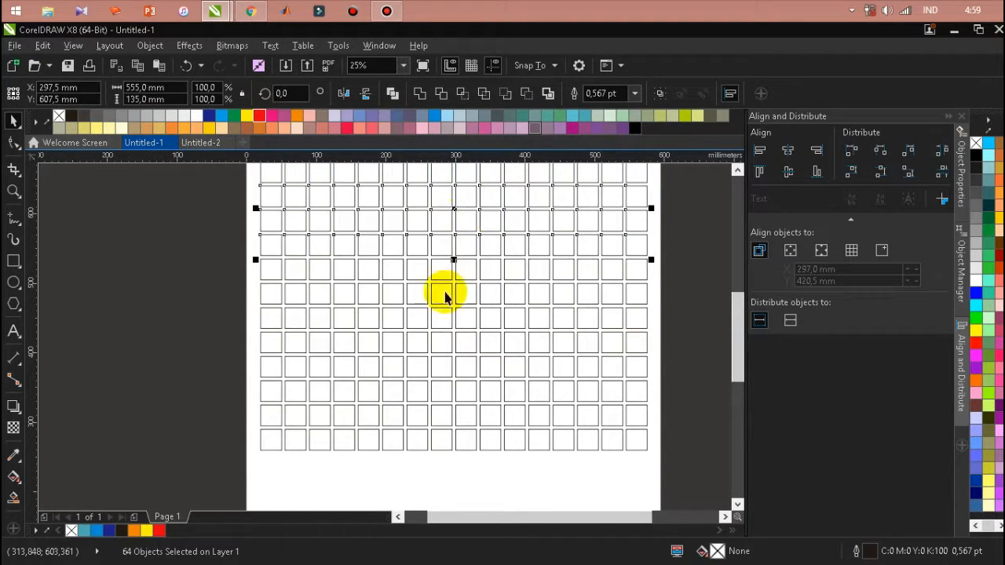
Apply a linear gradient from black to white across the 16 squares of the grid's top row with the Interactive Fill tool
{"action": "scroll", "coordinate": [471, 292], "scroll_direction": "down", "scroll_amount": 2}
{"action": "scroll", "coordinate": [464, 243], "scroll_direction": "up", "scroll_amount": 2}
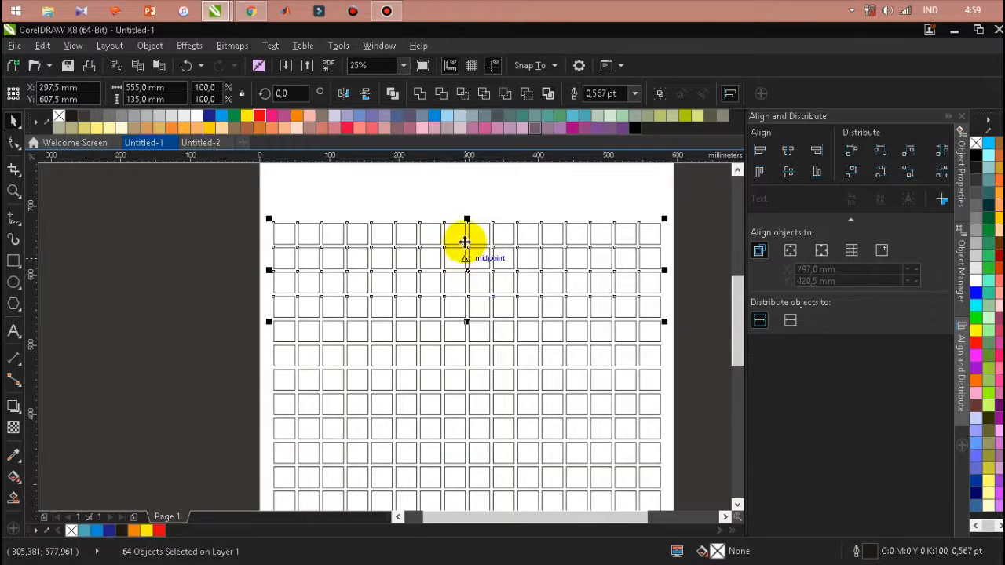
{"action": "scroll", "coordinate": [464, 243], "scroll_direction": "down", "scroll_amount": 2}
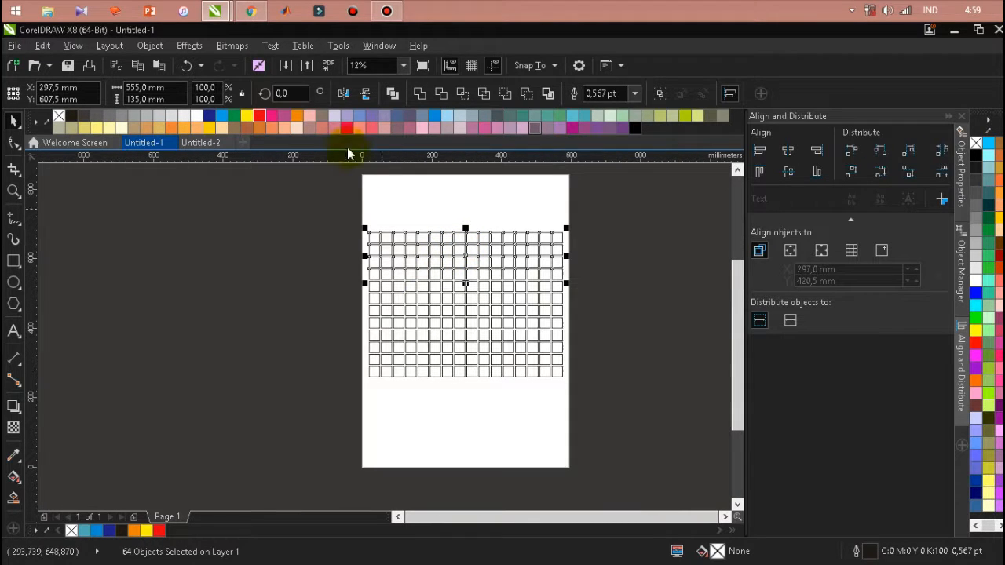
{"action": "left_click", "coordinate": [14, 190]}
{"action": "left_click_drag", "start_coordinate": [366, 225], "coordinate": [571, 382]}
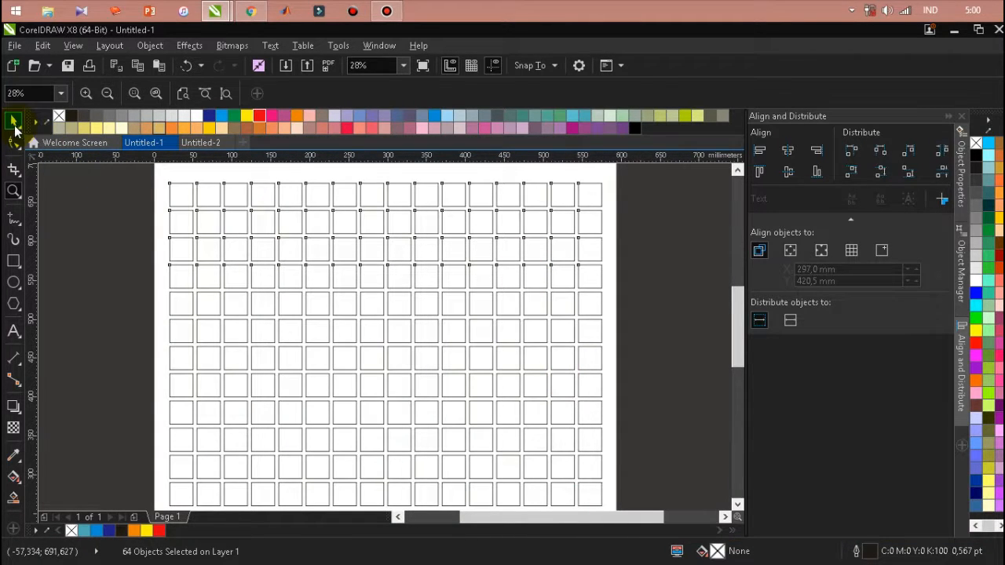
{"action": "left_click", "coordinate": [13, 121]}
{"action": "left_click", "coordinate": [84, 233]}
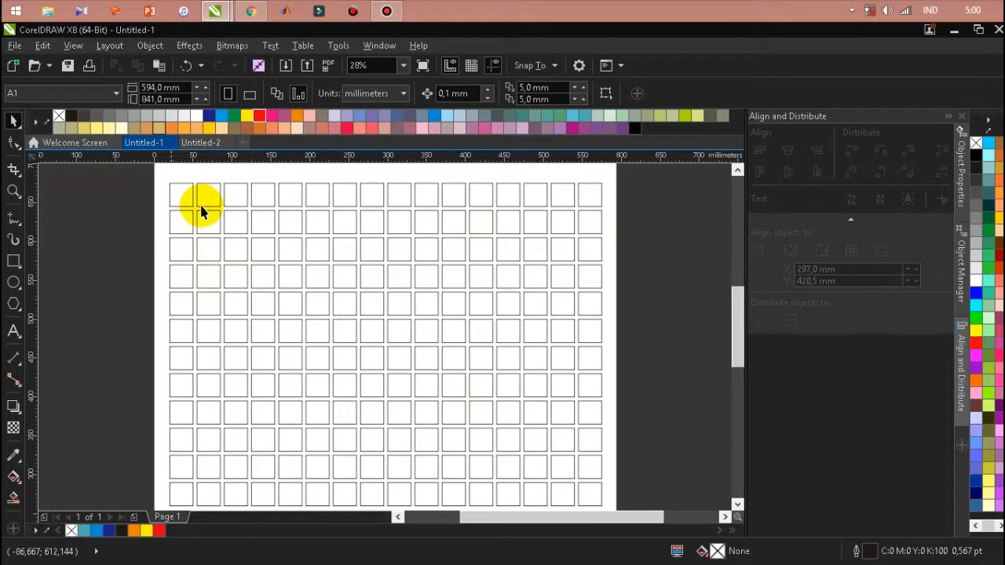
{"action": "left_click_drag", "start_coordinate": [146, 168], "coordinate": [624, 236]}
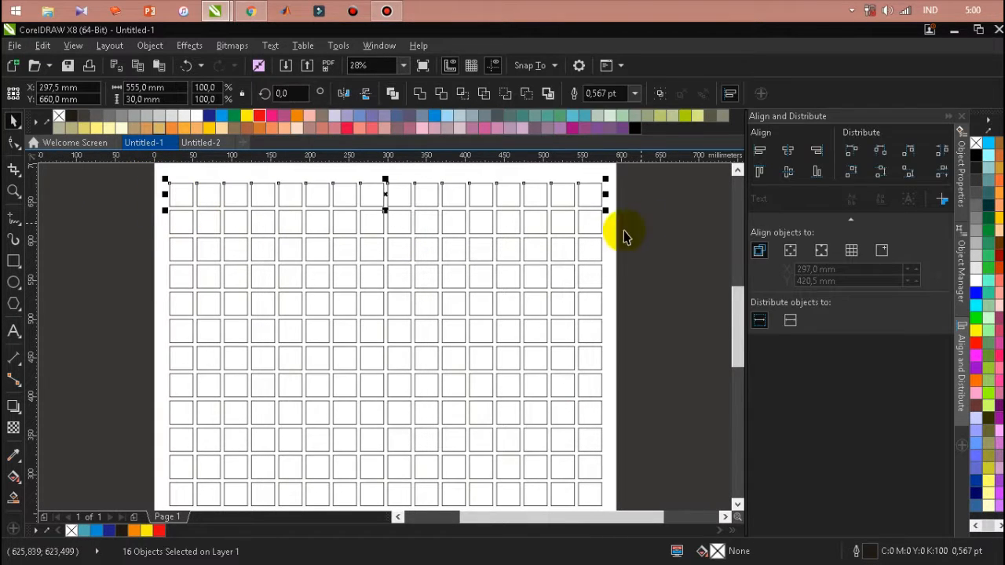
{"action": "left_click", "coordinate": [12, 478]}
{"action": "left_click", "coordinate": [181, 192]}
{"action": "left_click_drag", "start_coordinate": [181, 195], "coordinate": [589, 195]}
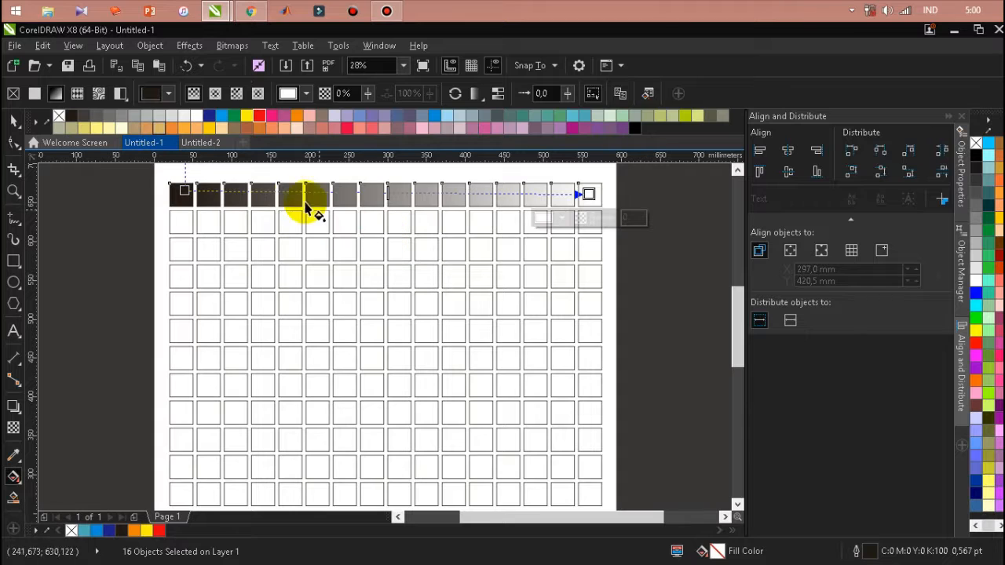
{"action": "left_click", "coordinate": [186, 193]}
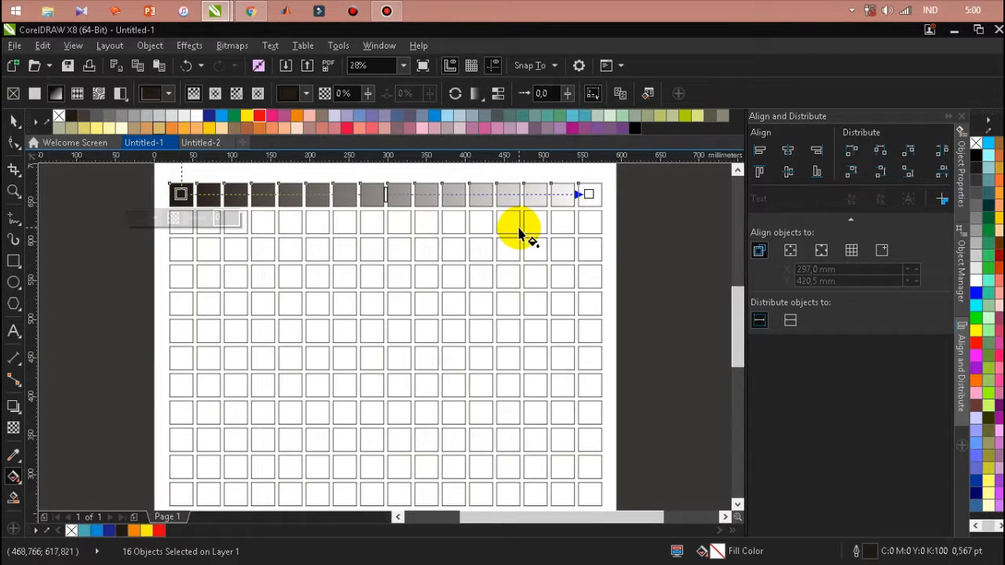
{"action": "left_click", "coordinate": [591, 194]}
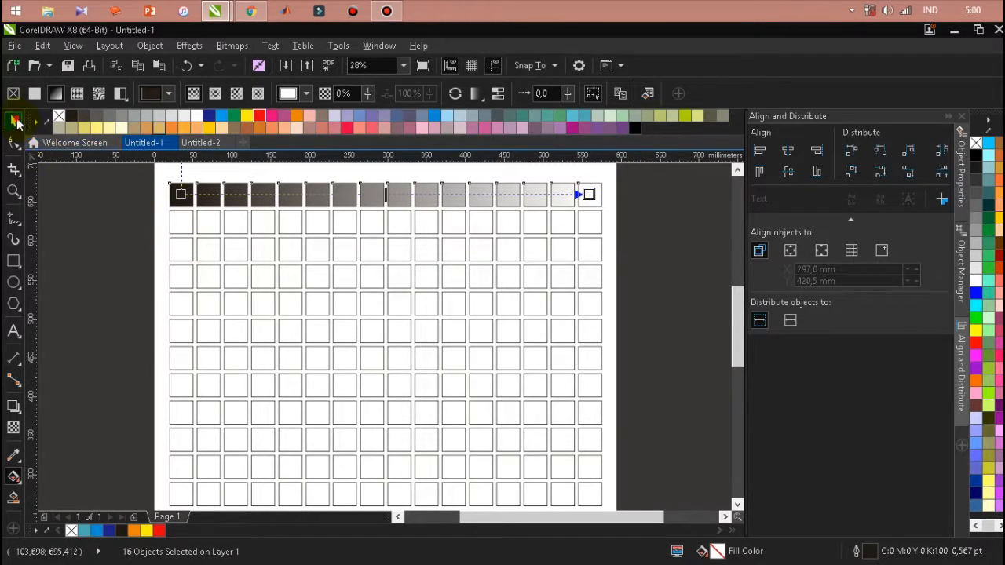
Fill the second row of squares with a linear gradient running from red at the left end to yellow at the right
{"action": "left_click", "coordinate": [14, 121]}
{"action": "left_click_drag", "start_coordinate": [140, 242], "coordinate": [637, 208]}
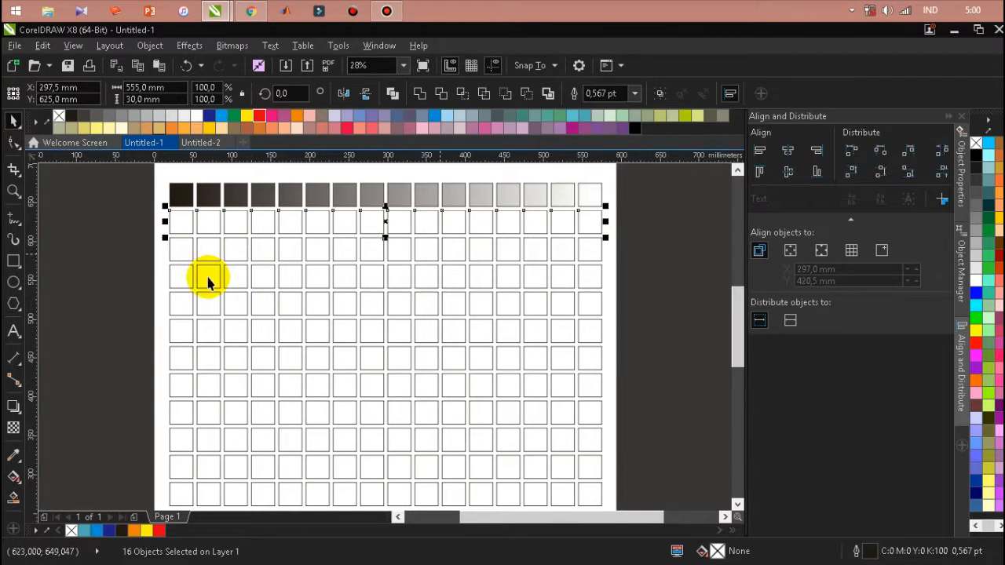
{"action": "left_click", "coordinate": [13, 476]}
{"action": "left_click_drag", "start_coordinate": [180, 220], "coordinate": [589, 223]}
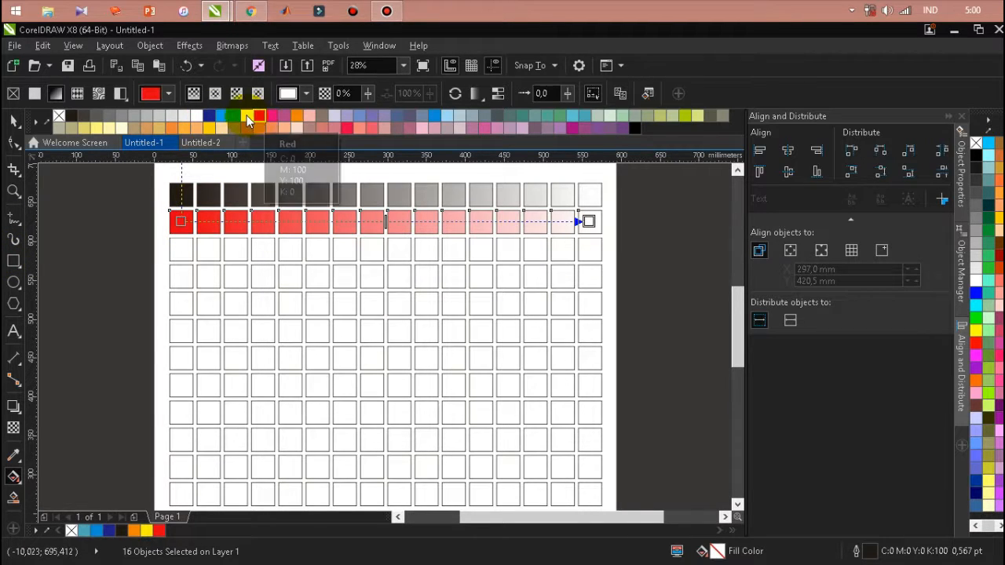
{"action": "left_click_drag", "start_coordinate": [259, 118], "coordinate": [589, 220]}
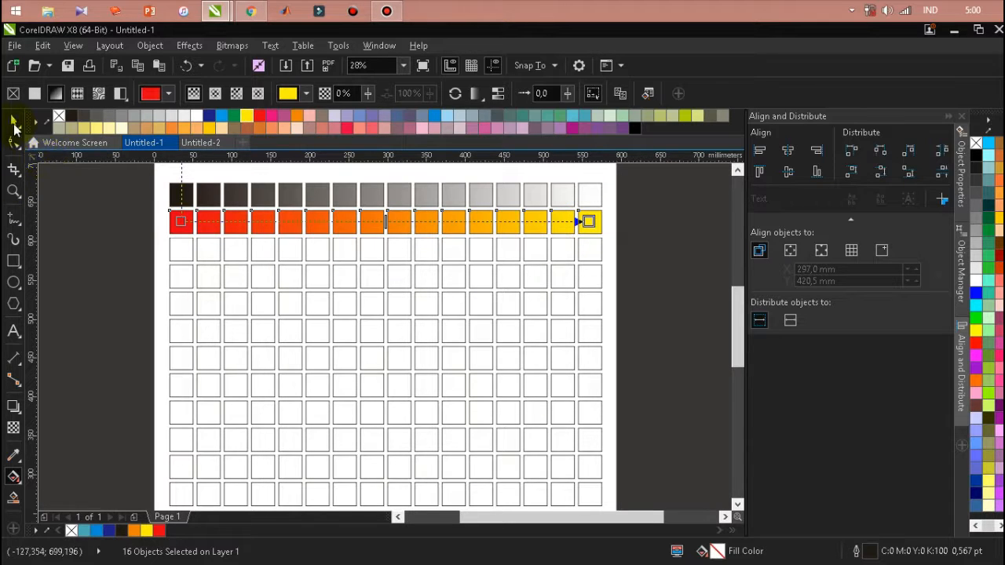
Fill the third row of squares with a linear gradient running from black at the left end to blue at the right
{"action": "left_click", "coordinate": [11, 122]}
{"action": "left_click_drag", "start_coordinate": [142, 267], "coordinate": [628, 236]}
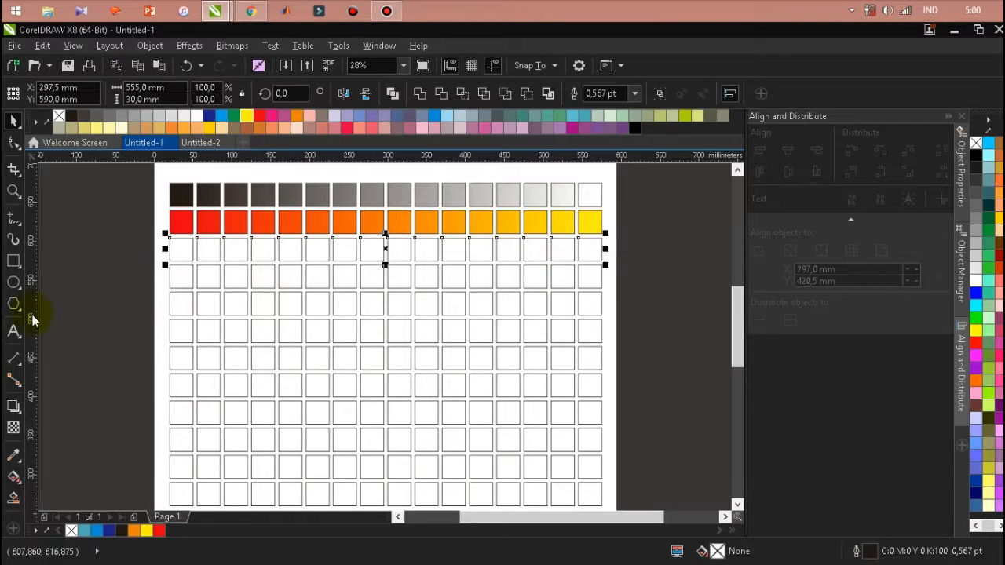
{"action": "left_click", "coordinate": [13, 477]}
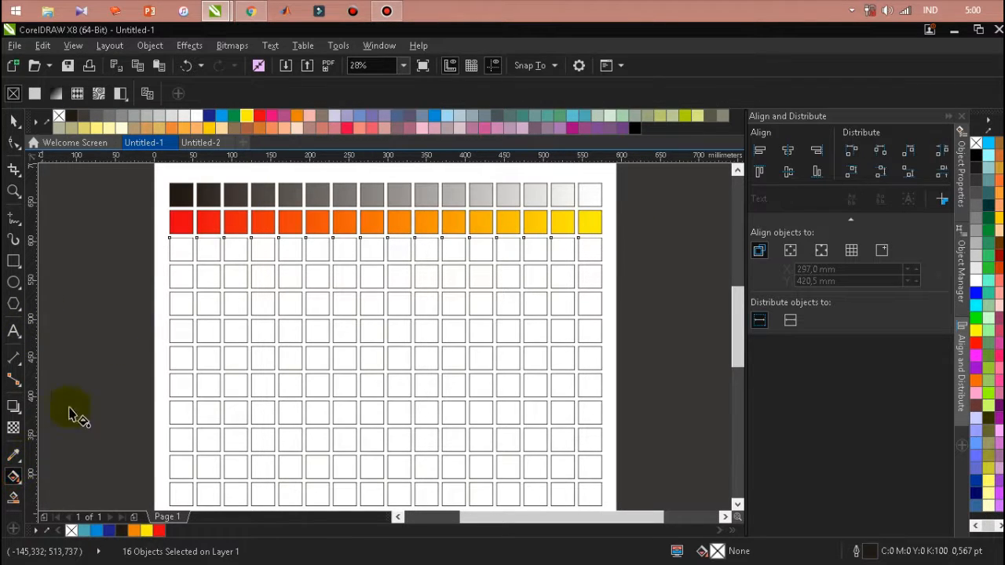
{"action": "left_click_drag", "start_coordinate": [181, 250], "coordinate": [589, 249]}
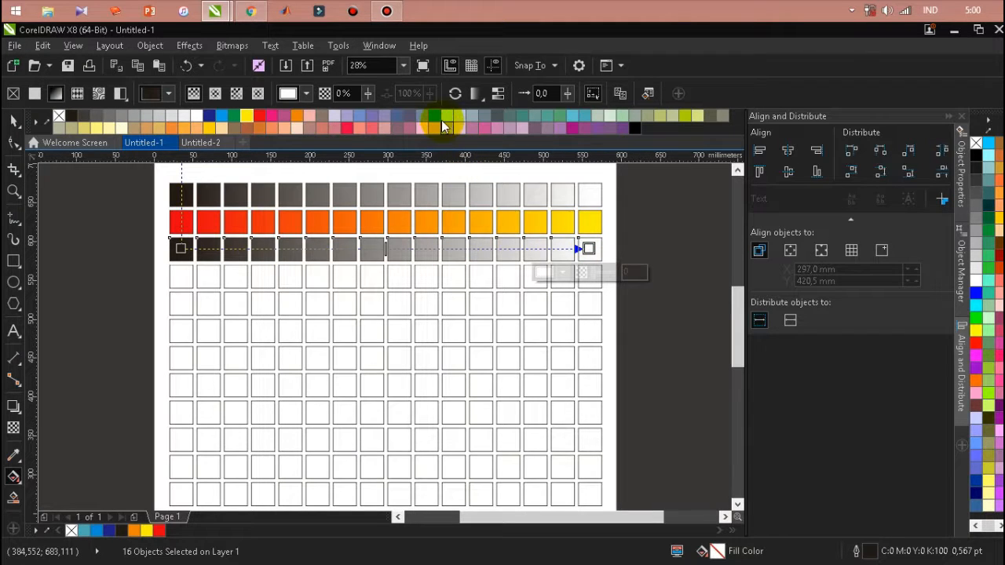
{"action": "left_click", "coordinate": [589, 247]}
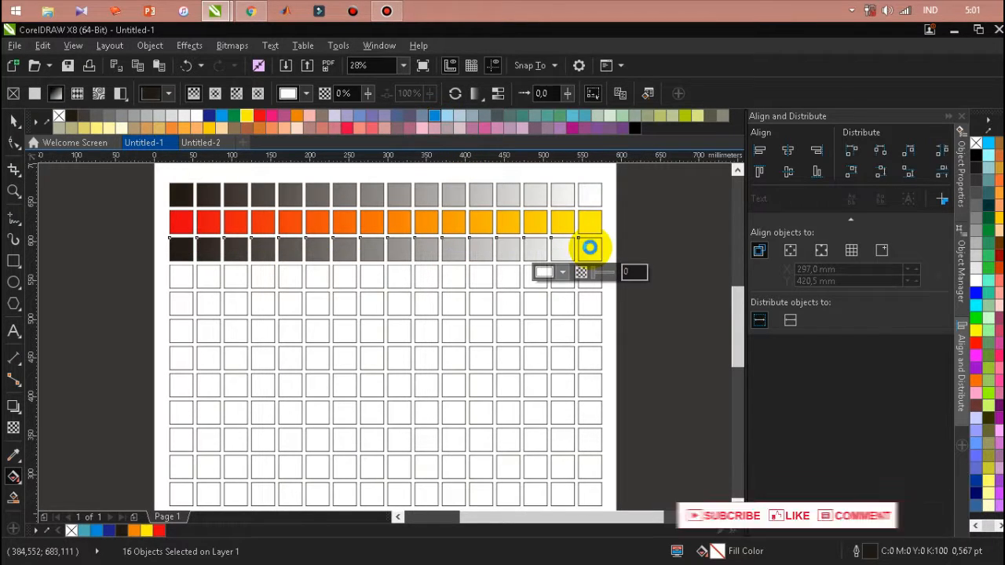
Fill the fourth row of squares with a linear gradient running from blue at the left end to red at the right
{"action": "left_click", "coordinate": [14, 120]}
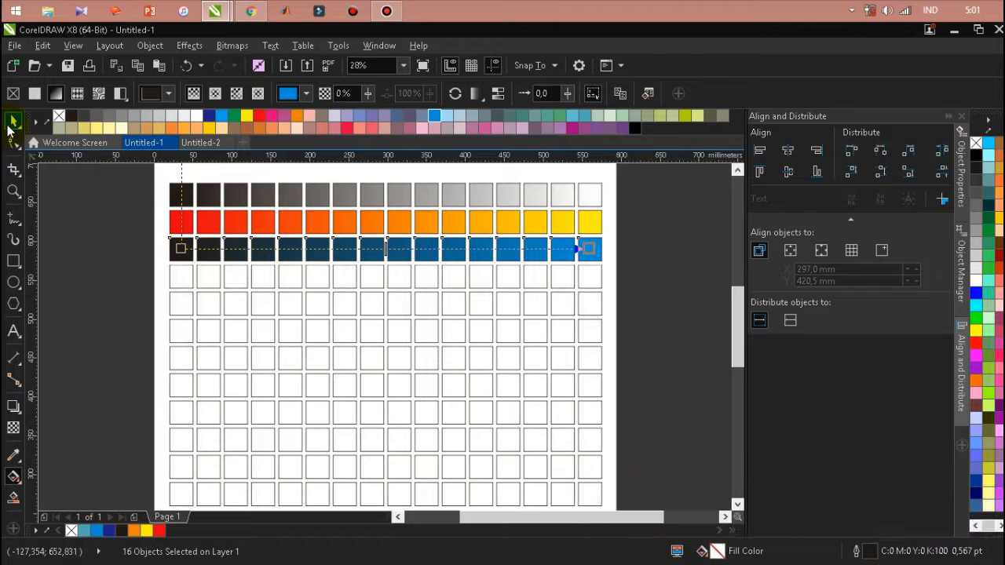
{"action": "left_click", "coordinate": [76, 311]}
{"action": "left_click_drag", "start_coordinate": [155, 257], "coordinate": [620, 299]}
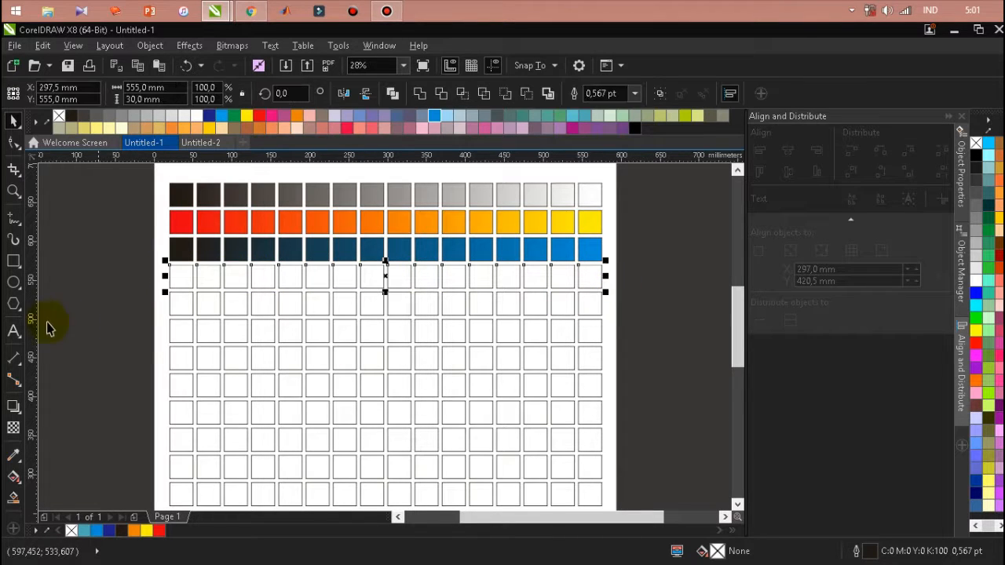
{"action": "left_click", "coordinate": [14, 479]}
{"action": "left_click_drag", "start_coordinate": [177, 276], "coordinate": [589, 276]}
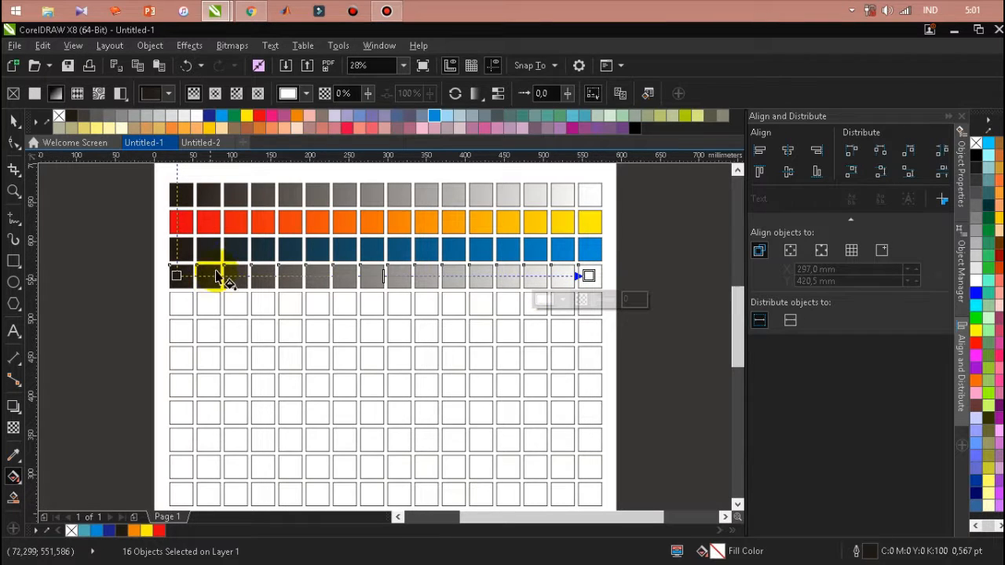
{"action": "left_click_drag", "start_coordinate": [298, 114], "coordinate": [177, 277]}
{"action": "left_click_drag", "start_coordinate": [263, 116], "coordinate": [401, 223]}
{"action": "left_click_drag", "start_coordinate": [585, 300], "coordinate": [588, 275]}
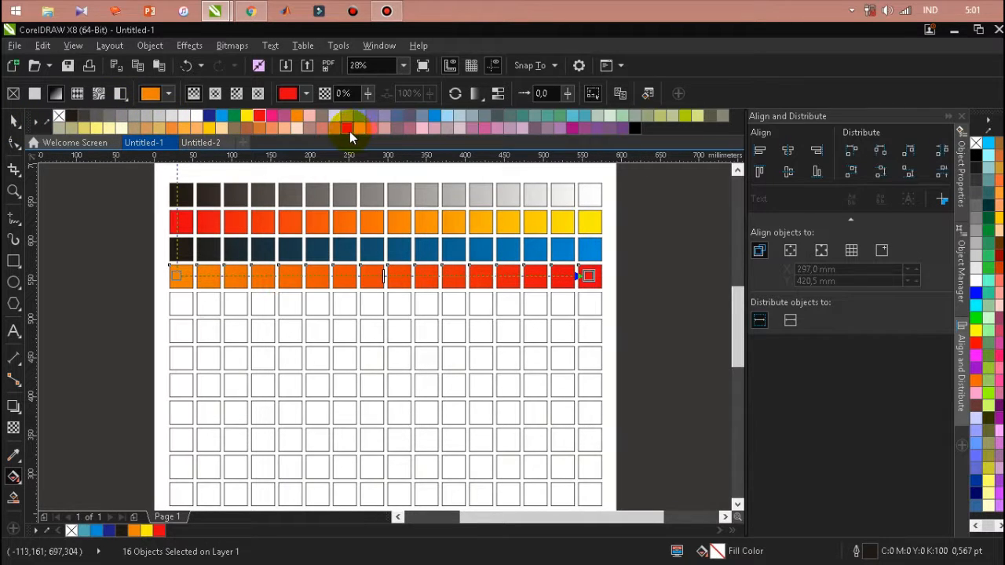
{"action": "left_click_drag", "start_coordinate": [433, 116], "coordinate": [175, 274]}
Fill the fifth row of squares with a linear gradient running from yellow at the left end to bright green at the right
{"action": "left_click", "coordinate": [13, 120]}
{"action": "left_click", "coordinate": [104, 318]}
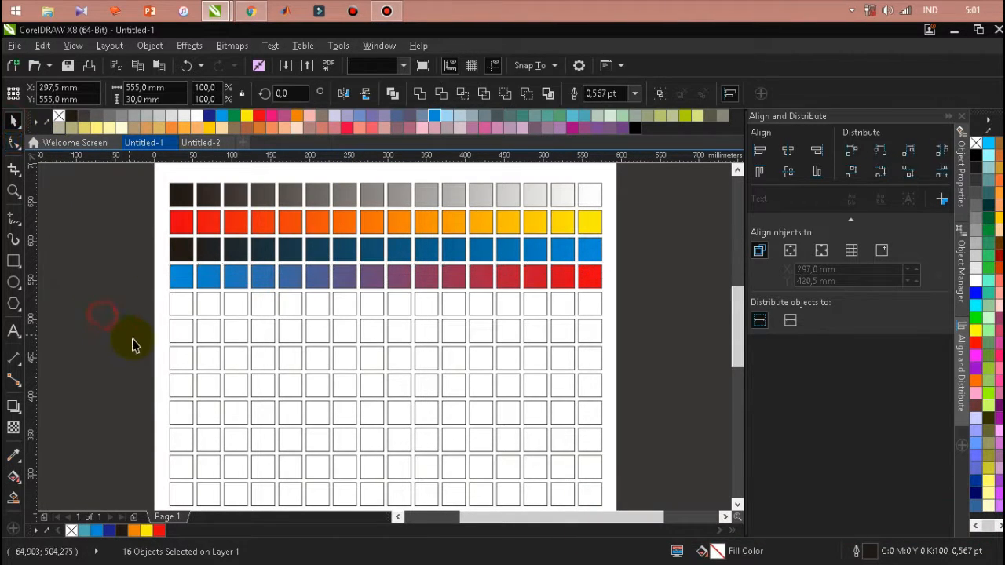
{"action": "left_click_drag", "start_coordinate": [144, 326], "coordinate": [589, 298]}
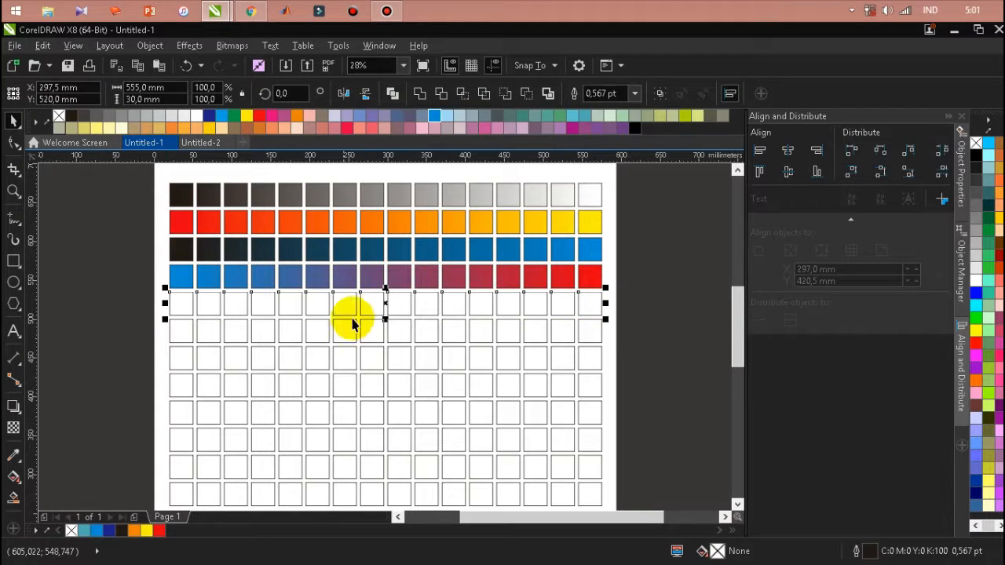
{"action": "left_click", "coordinate": [13, 480]}
{"action": "left_click_drag", "start_coordinate": [181, 302], "coordinate": [588, 304]}
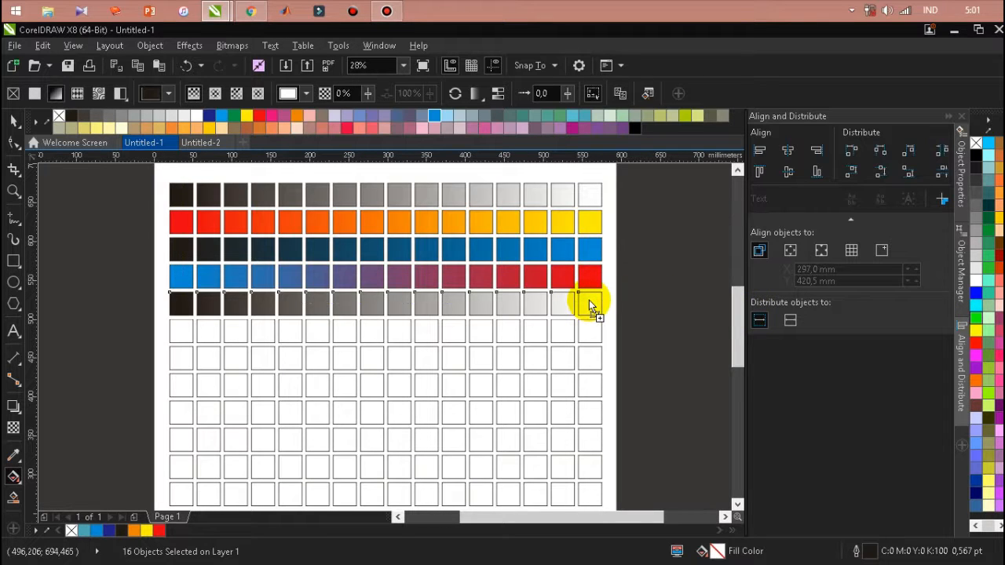
{"action": "left_click_drag", "start_coordinate": [589, 301], "coordinate": [589, 301]}
{"action": "left_click_drag", "start_coordinate": [976, 336], "coordinate": [180, 306]}
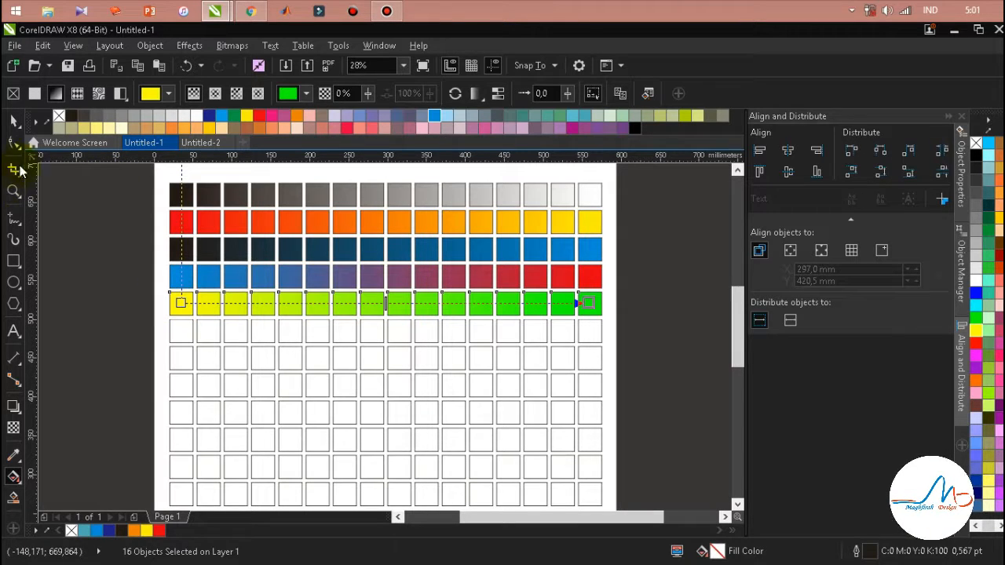
Fill the sixth row of squares with a linear gradient running from green at the left end to dark blue at the right
{"action": "left_click", "coordinate": [16, 124]}
{"action": "left_click_drag", "start_coordinate": [161, 308], "coordinate": [633, 350]}
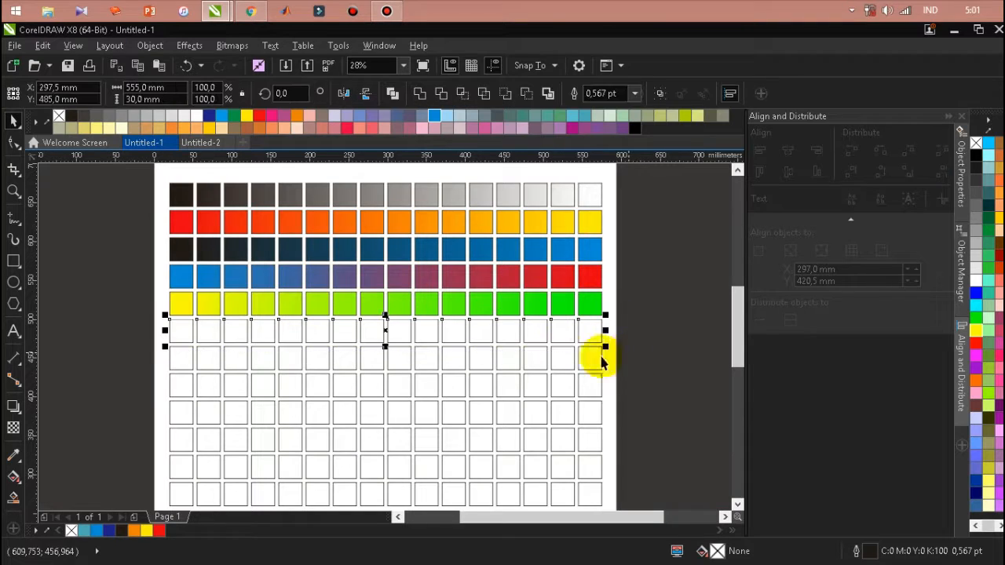
{"action": "left_click", "coordinate": [15, 485]}
{"action": "left_click_drag", "start_coordinate": [185, 330], "coordinate": [585, 331]}
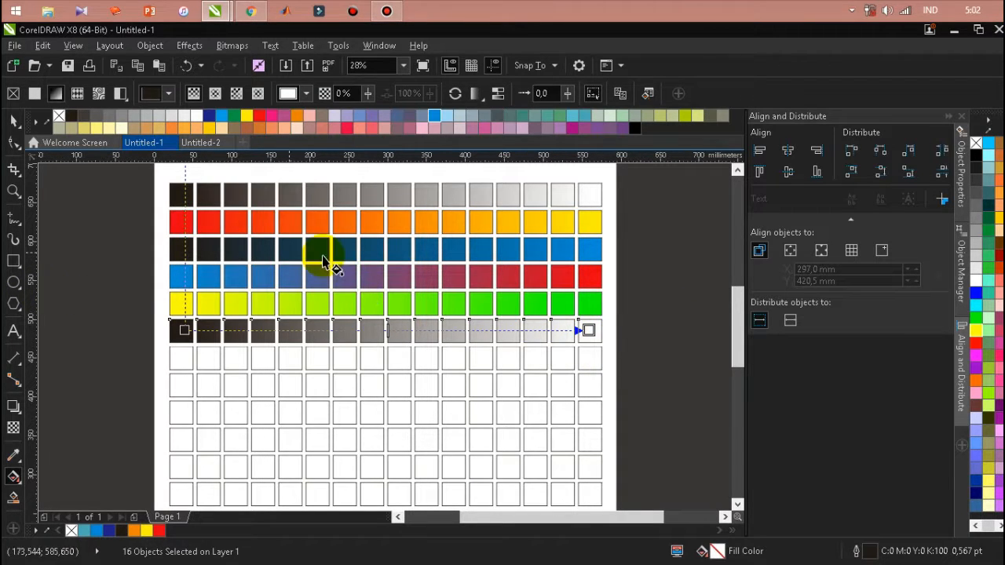
{"action": "left_click_drag", "start_coordinate": [233, 115], "coordinate": [183, 330]}
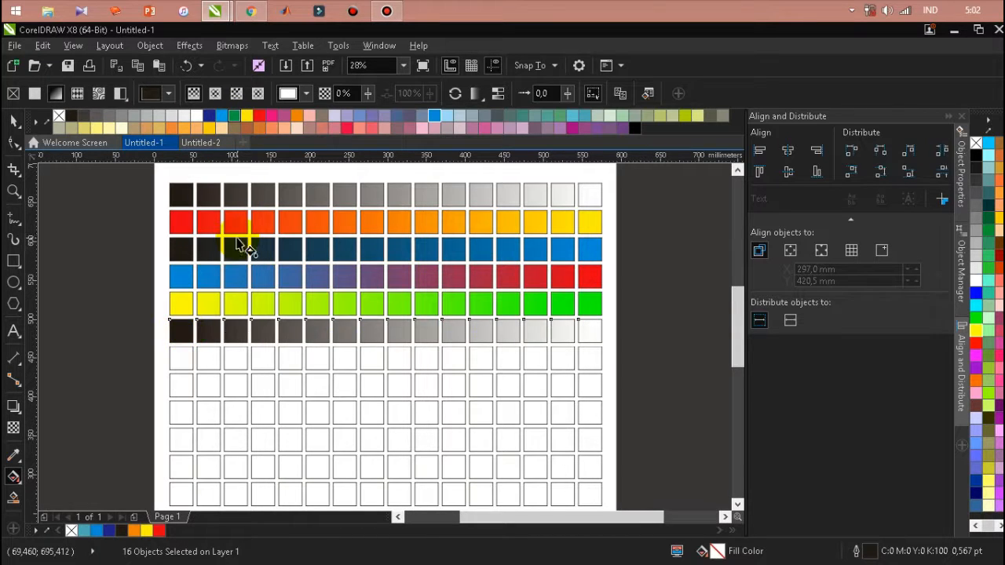
{"action": "left_click_drag", "start_coordinate": [211, 122], "coordinate": [588, 330]}
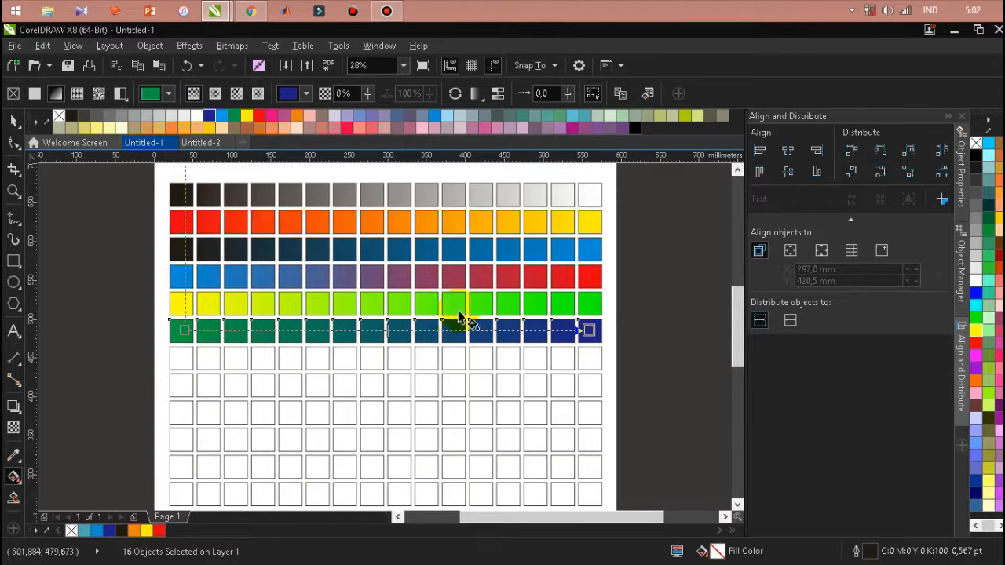
Fill the seventh row of squares with a linear gradient running from red at the left end to deep navy blue at the right
{"action": "left_click", "coordinate": [13, 121]}
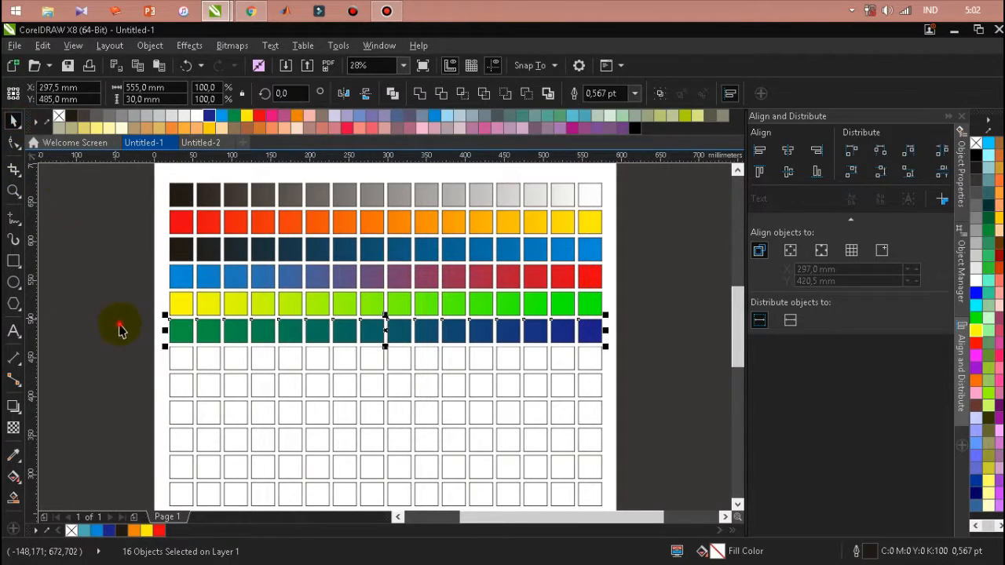
{"action": "left_click", "coordinate": [118, 328]}
{"action": "left_click_drag", "start_coordinate": [144, 339], "coordinate": [633, 387]}
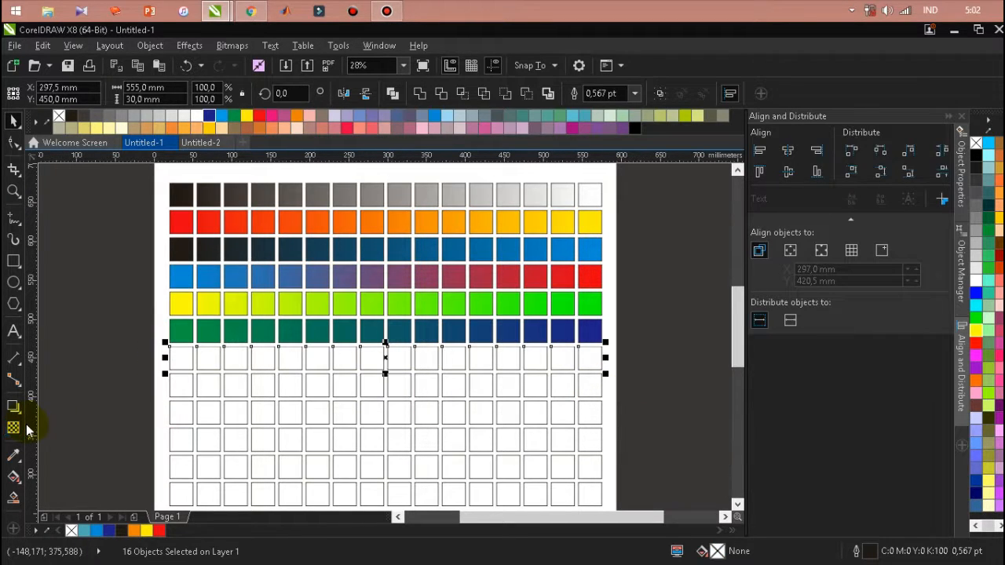
{"action": "left_click", "coordinate": [14, 476]}
{"action": "left_click_drag", "start_coordinate": [180, 361], "coordinate": [589, 358]}
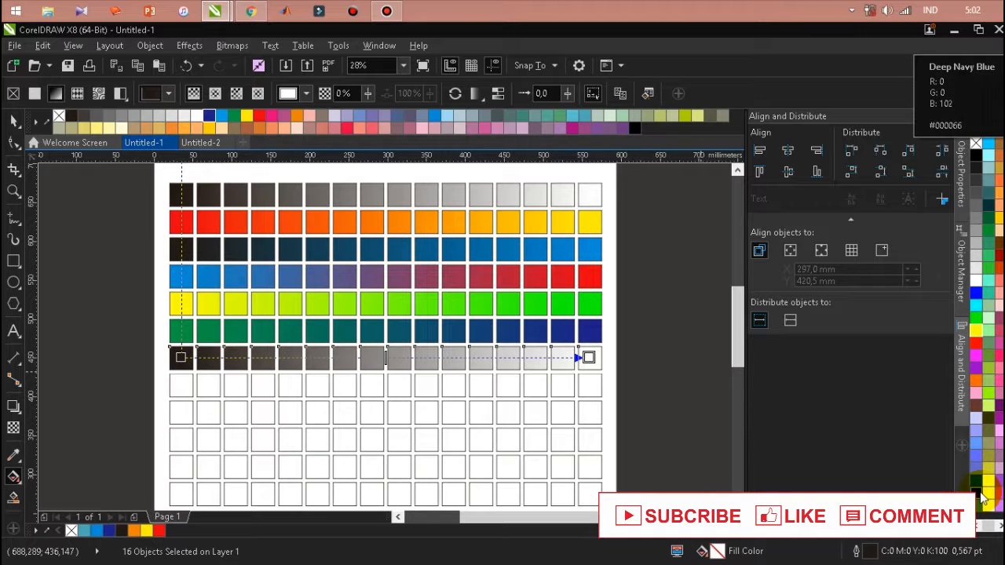
{"action": "left_click_drag", "start_coordinate": [980, 494], "coordinate": [628, 387]}
{"action": "left_click_drag", "start_coordinate": [590, 358], "coordinate": [592, 358]}
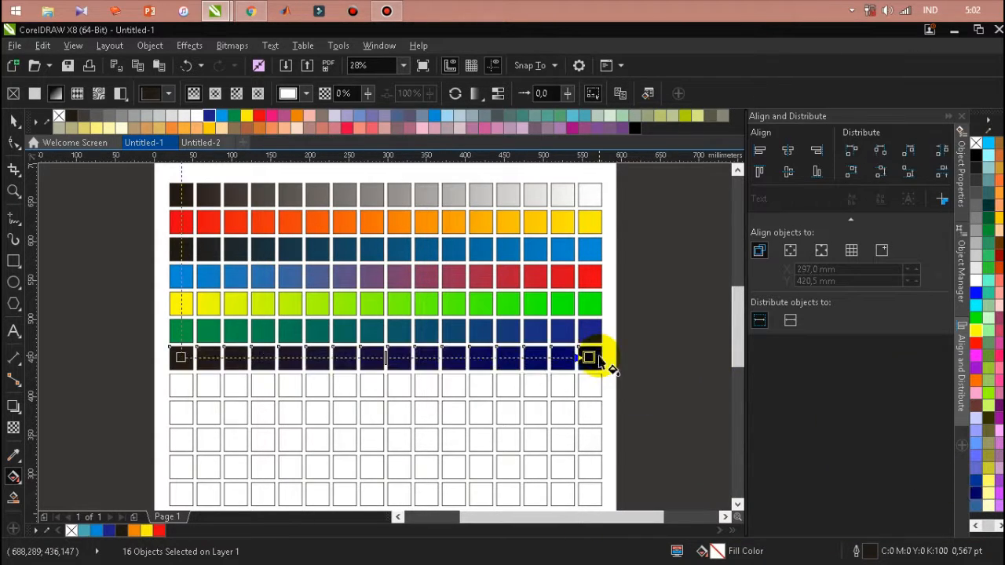
{"action": "left_click_drag", "start_coordinate": [979, 347], "coordinate": [181, 358]}
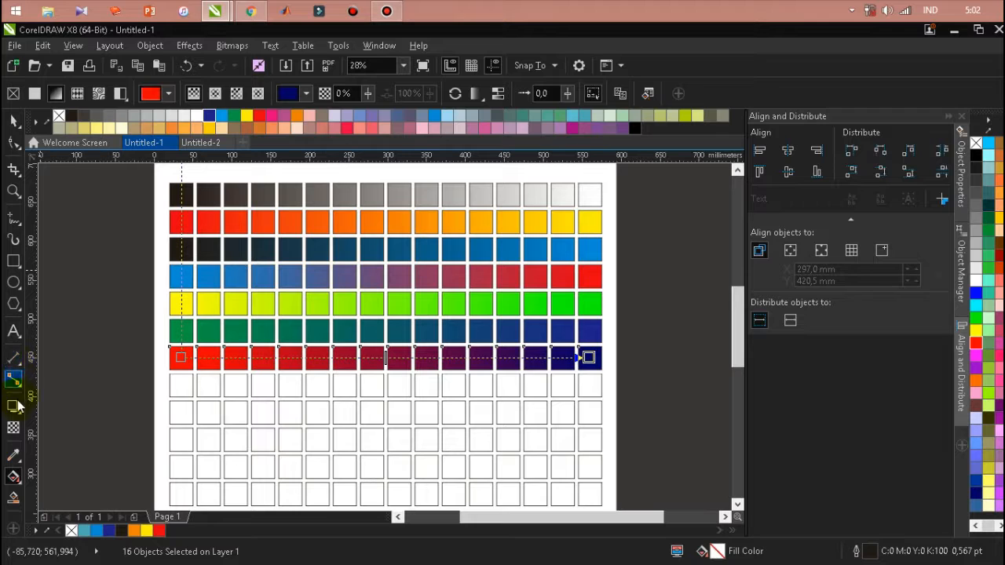
Fill the eighth row of squares with a linear gradient running from green at the left end to purple at the right
{"action": "left_click", "coordinate": [14, 122]}
{"action": "left_click_drag", "start_coordinate": [149, 369], "coordinate": [635, 409]}
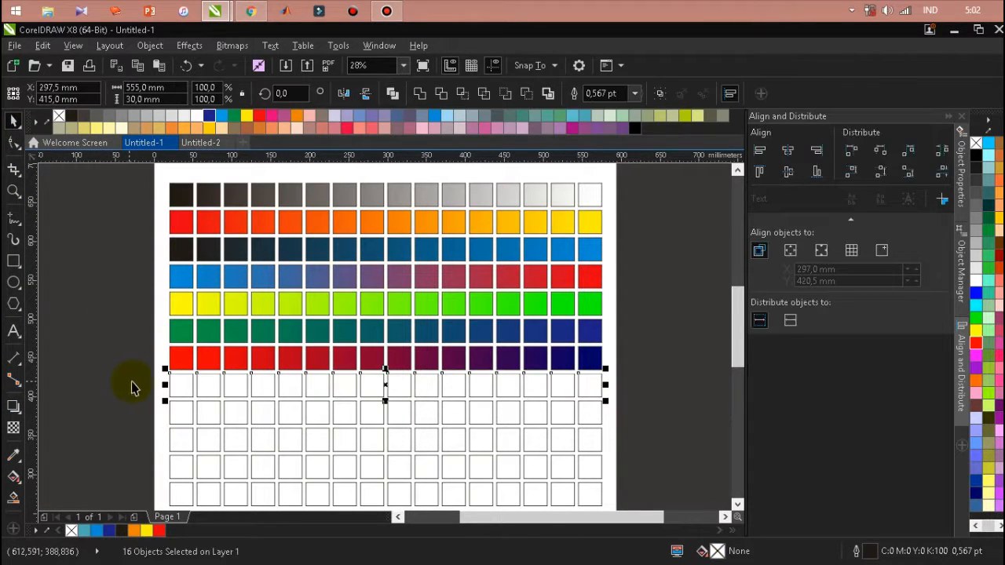
{"action": "left_click", "coordinate": [13, 477]}
{"action": "left_click_drag", "start_coordinate": [181, 386], "coordinate": [589, 385]}
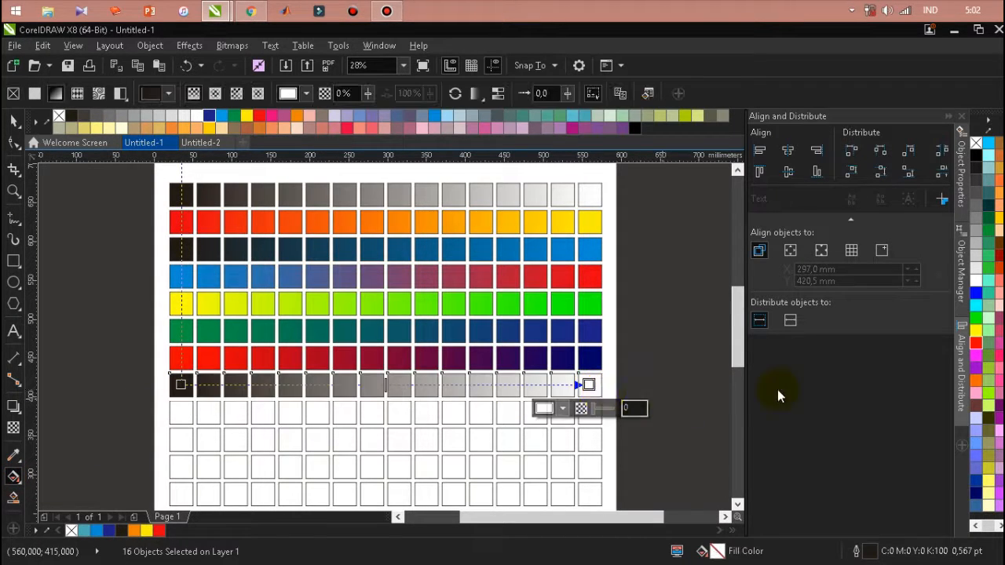
{"action": "left_click", "coordinate": [594, 395]}
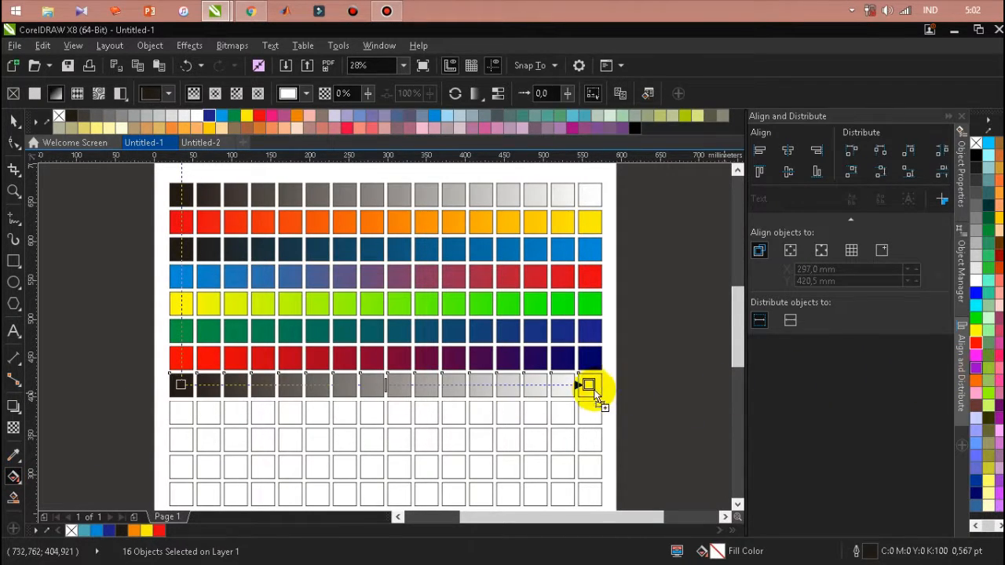
{"action": "left_click_drag", "start_coordinate": [590, 385], "coordinate": [592, 383]}
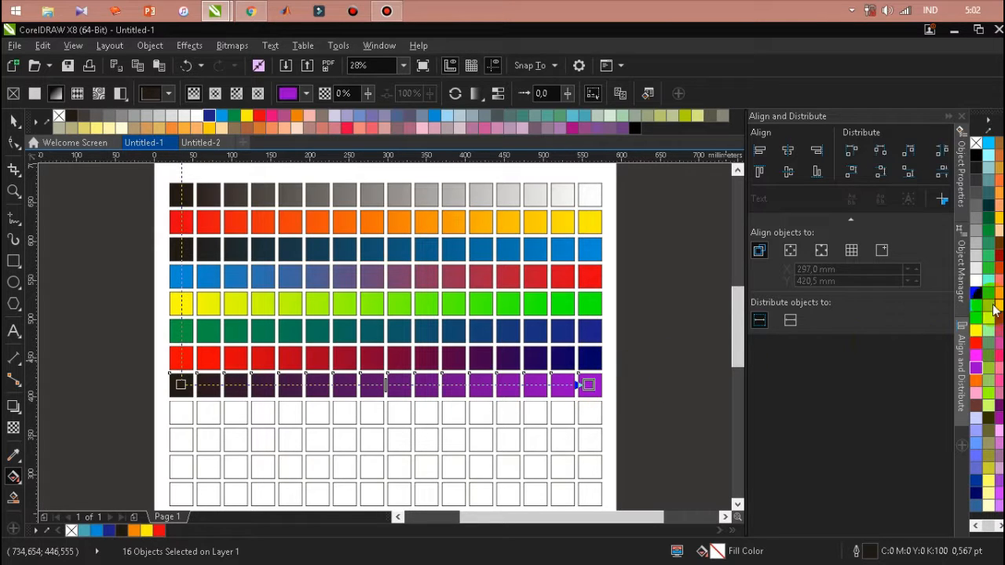
{"action": "left_click_drag", "start_coordinate": [977, 323], "coordinate": [188, 388]}
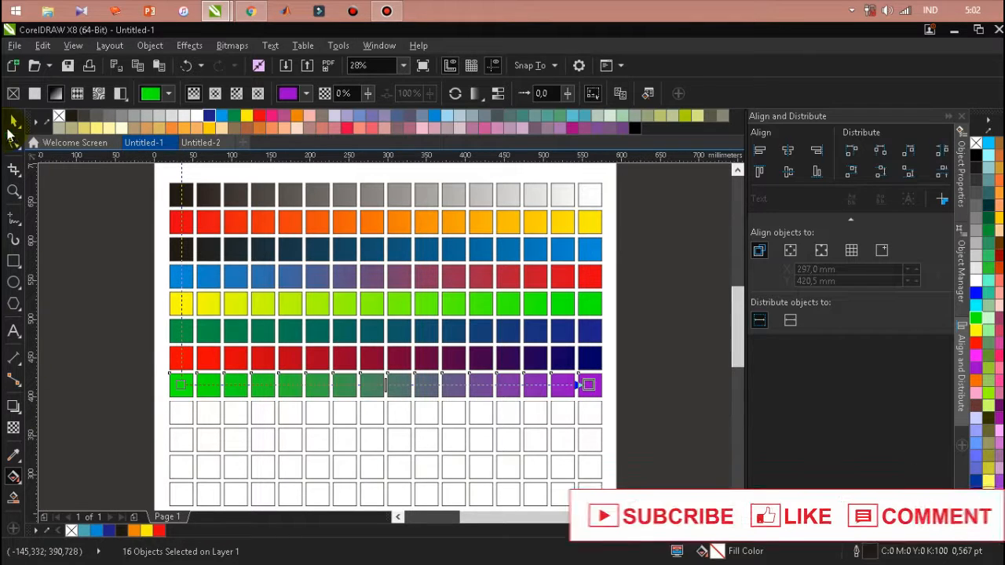
Fill the ninth row of squares with a linear gradient running from black at the left end to orange at the right
{"action": "left_click", "coordinate": [12, 122]}
{"action": "left_click", "coordinate": [152, 410]}
{"action": "left_click_drag", "start_coordinate": [146, 395], "coordinate": [617, 433]}
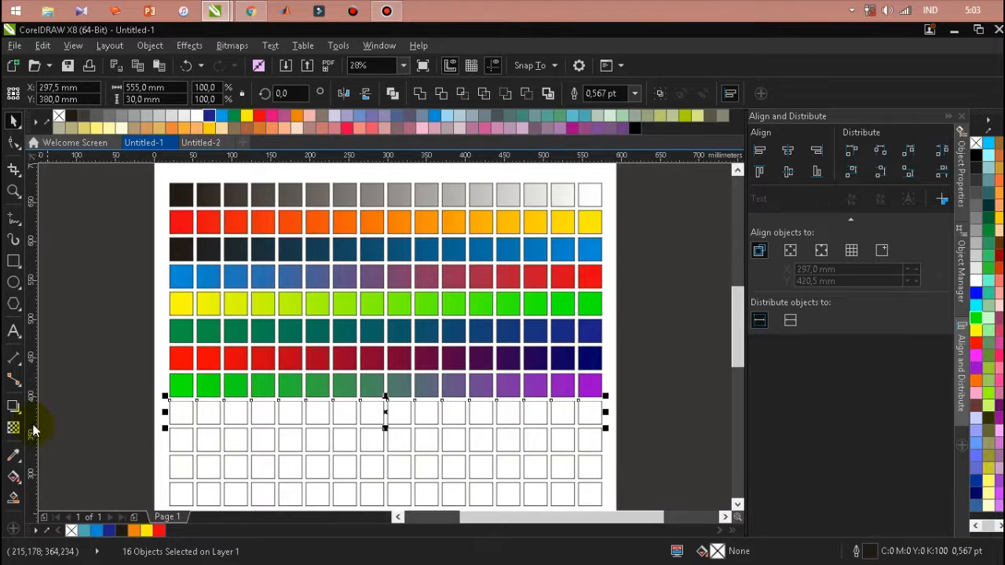
{"action": "left_click", "coordinate": [18, 478]}
{"action": "left_click_drag", "start_coordinate": [180, 416], "coordinate": [590, 412]}
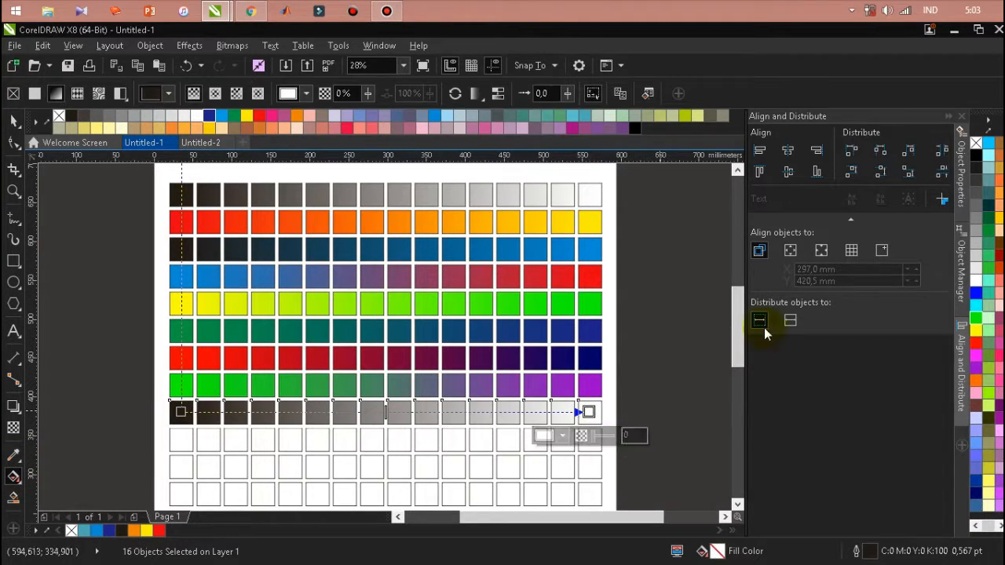
{"action": "left_click_drag", "start_coordinate": [1001, 220], "coordinate": [589, 412]}
Try brown and white as the left-end colour of the ninth row's gradient, and settle on grey
{"action": "left_click_drag", "start_coordinate": [977, 409], "coordinate": [262, 450]}
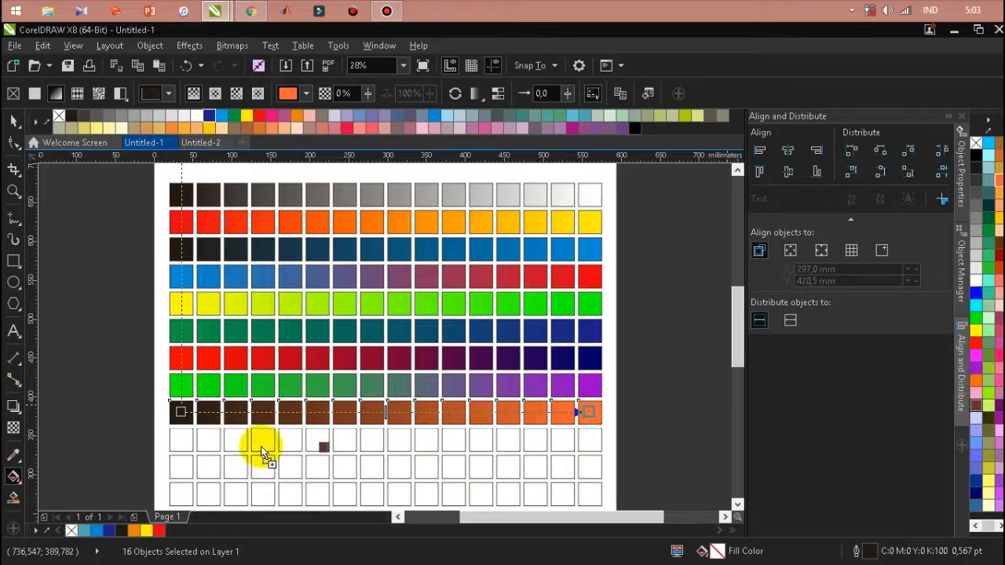
{"action": "left_click_drag", "start_coordinate": [182, 409], "coordinate": [183, 409]}
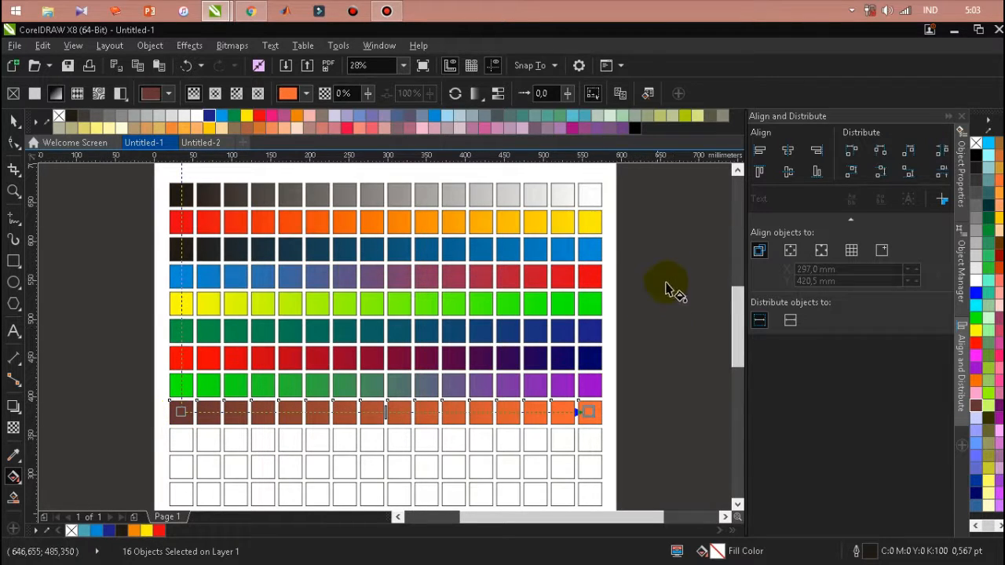
{"action": "left_click_drag", "start_coordinate": [197, 117], "coordinate": [180, 413]}
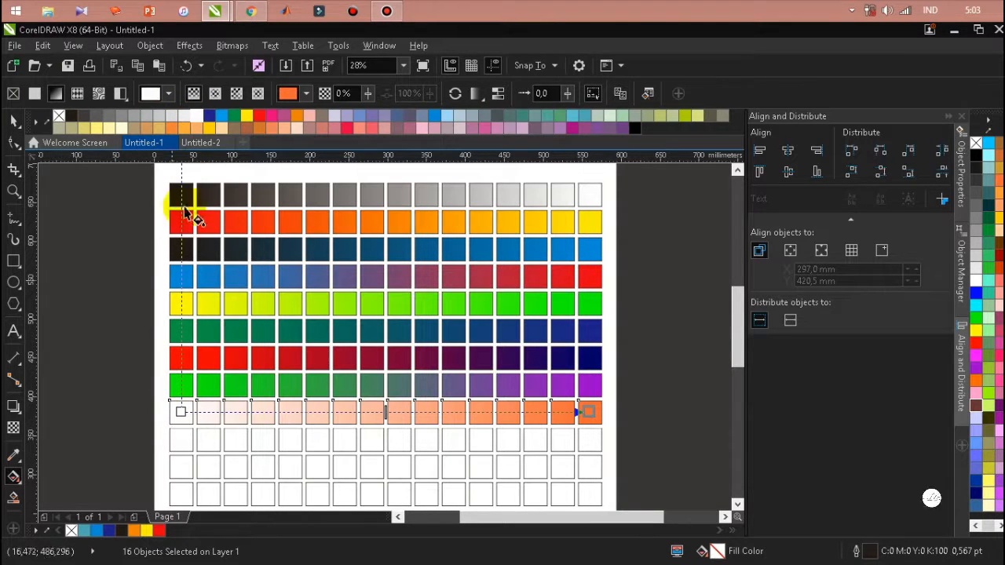
{"action": "left_click_drag", "start_coordinate": [128, 115], "coordinate": [622, 472]}
Fill the tenth row of squares with a linear gradient running from green at the left end to cyan at the right
{"action": "left_click", "coordinate": [12, 119]}
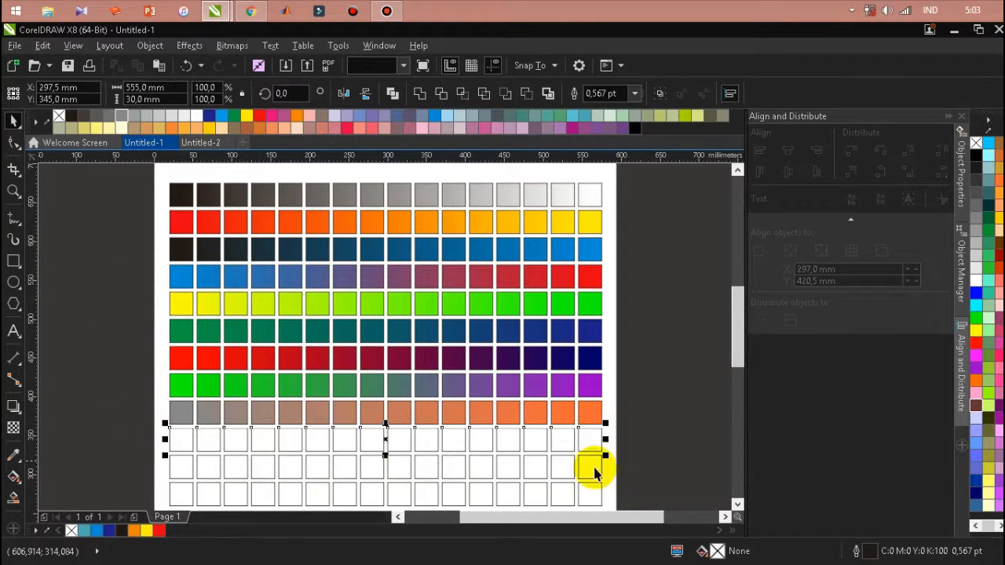
{"action": "left_click", "coordinate": [13, 476]}
{"action": "left_click_drag", "start_coordinate": [243, 444], "coordinate": [589, 438]}
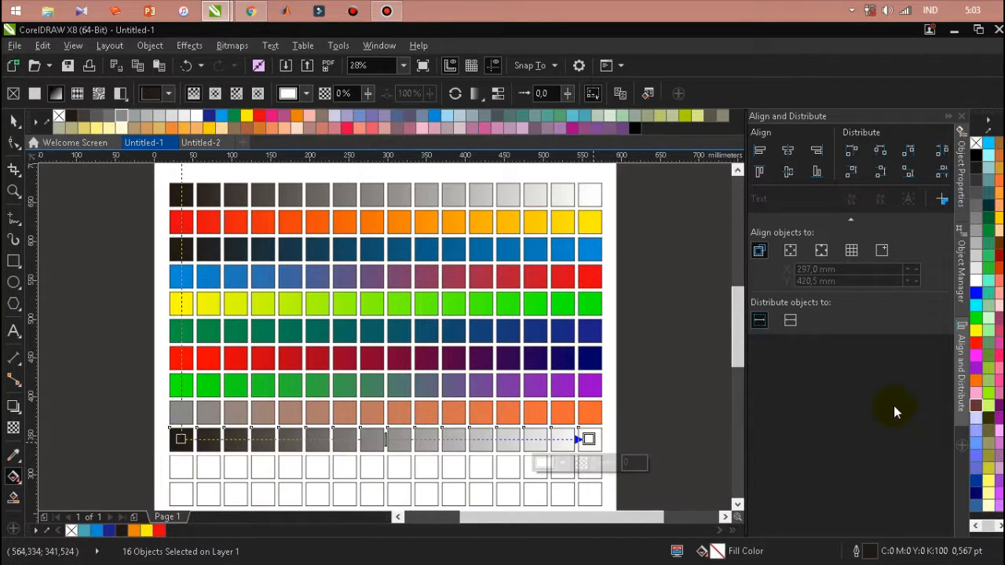
{"action": "left_click_drag", "start_coordinate": [976, 314], "coordinate": [592, 438]}
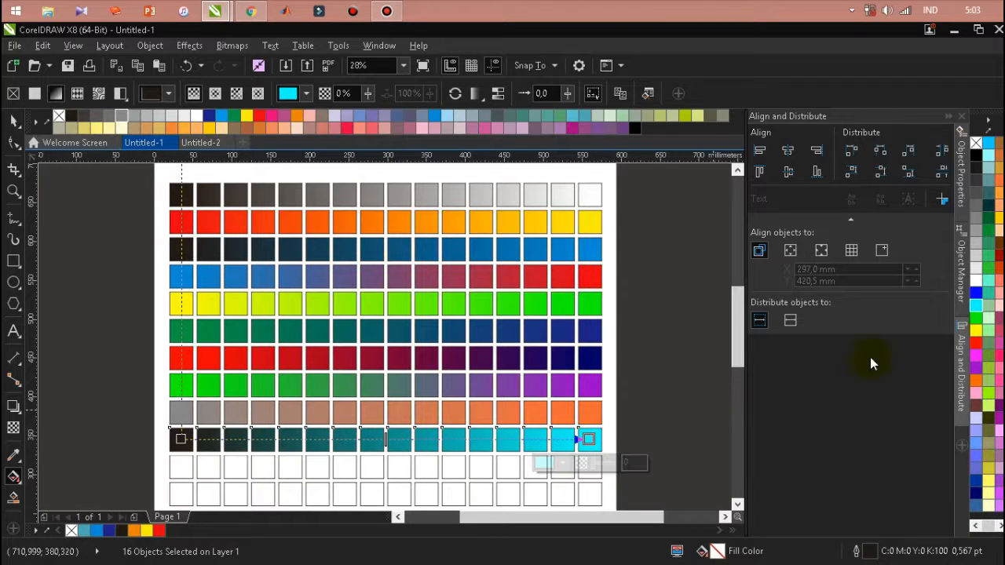
{"action": "left_click_drag", "start_coordinate": [978, 318], "coordinate": [278, 462]}
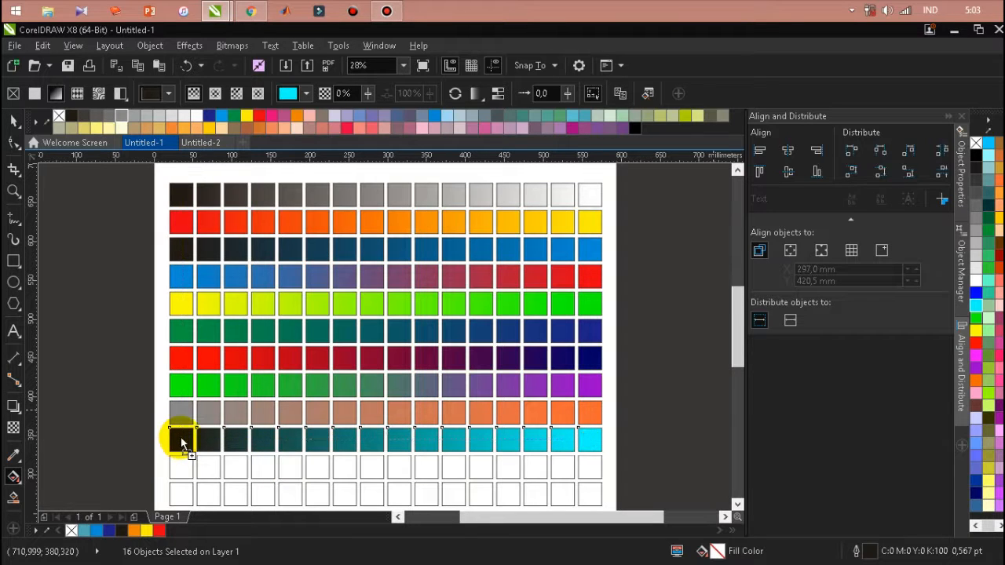
{"action": "left_click_drag", "start_coordinate": [181, 438], "coordinate": [181, 438]}
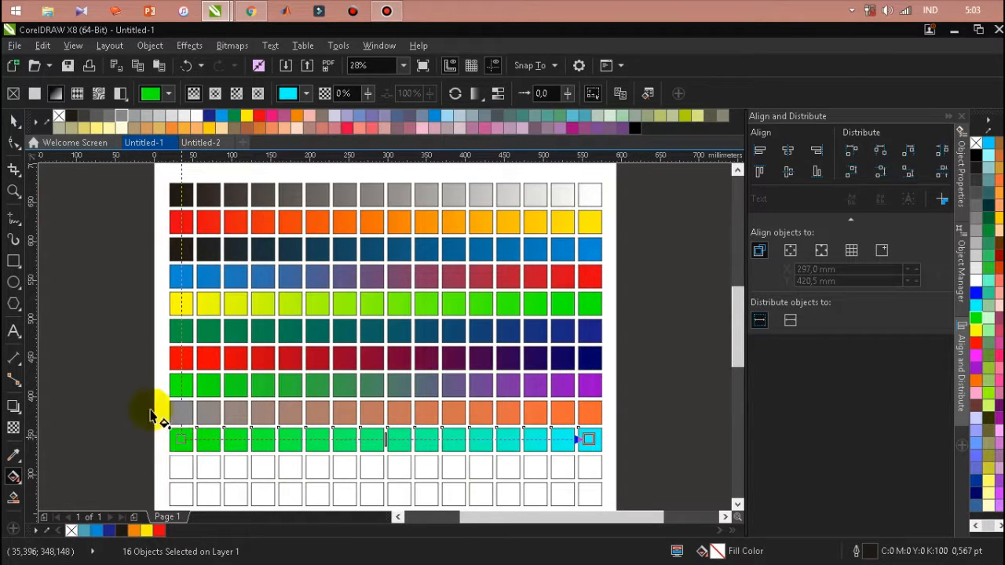
Fill the eleventh row of squares with a linear gradient running from yellow at the left end to blue at the right
{"action": "left_click", "coordinate": [12, 121]}
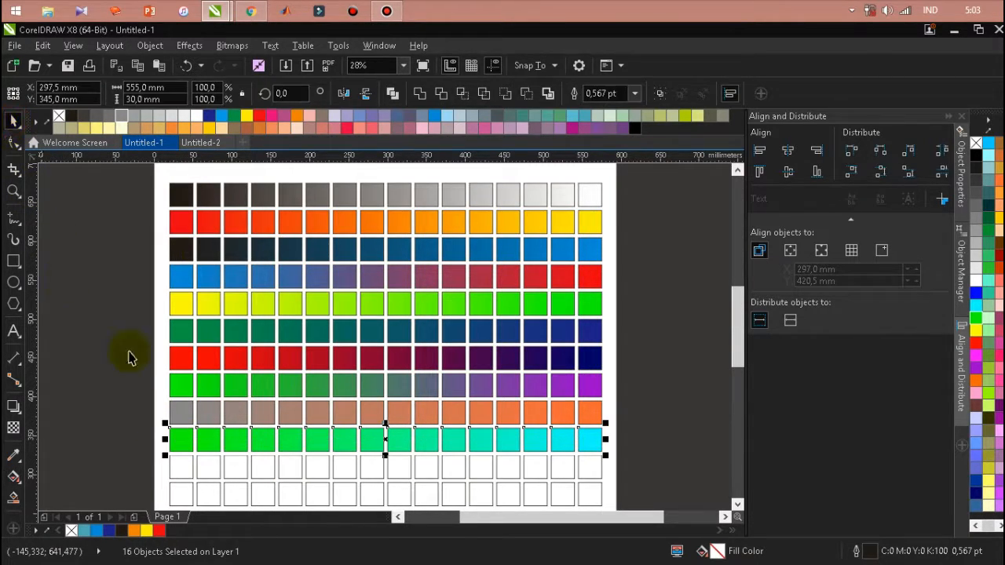
{"action": "left_click", "coordinate": [128, 442]}
{"action": "scroll", "coordinate": [630, 496], "scroll_direction": "down", "scroll_amount": 1}
{"action": "left_click_drag", "start_coordinate": [631, 496], "coordinate": [637, 469]}
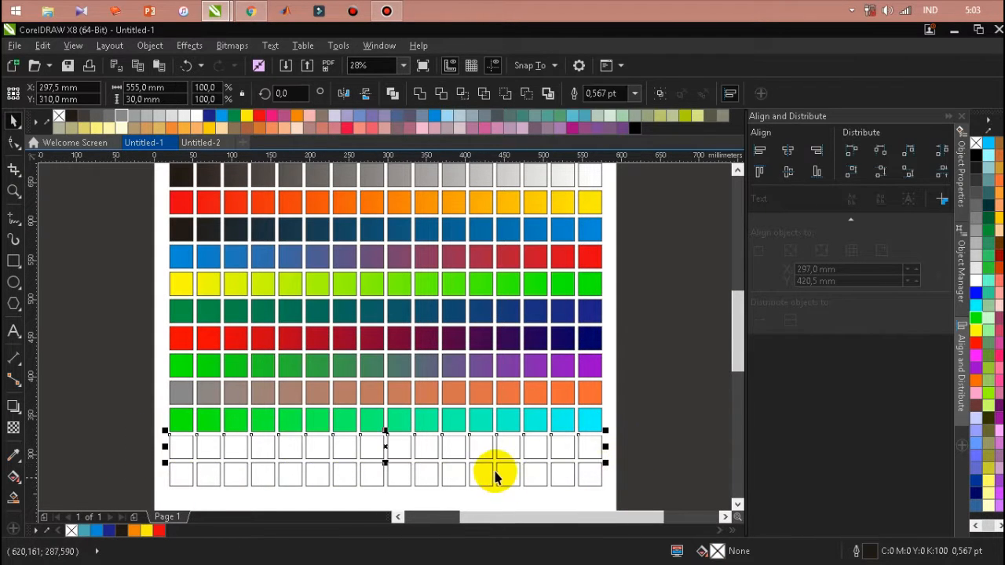
{"action": "left_click", "coordinate": [11, 476]}
{"action": "left_click_drag", "start_coordinate": [181, 447], "coordinate": [589, 447]}
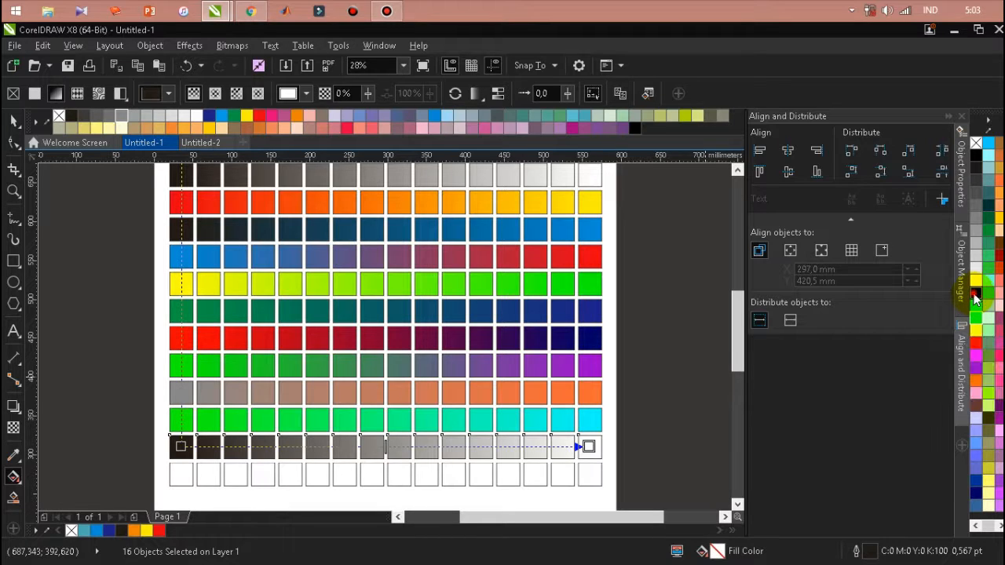
{"action": "left_click", "coordinate": [587, 446]}
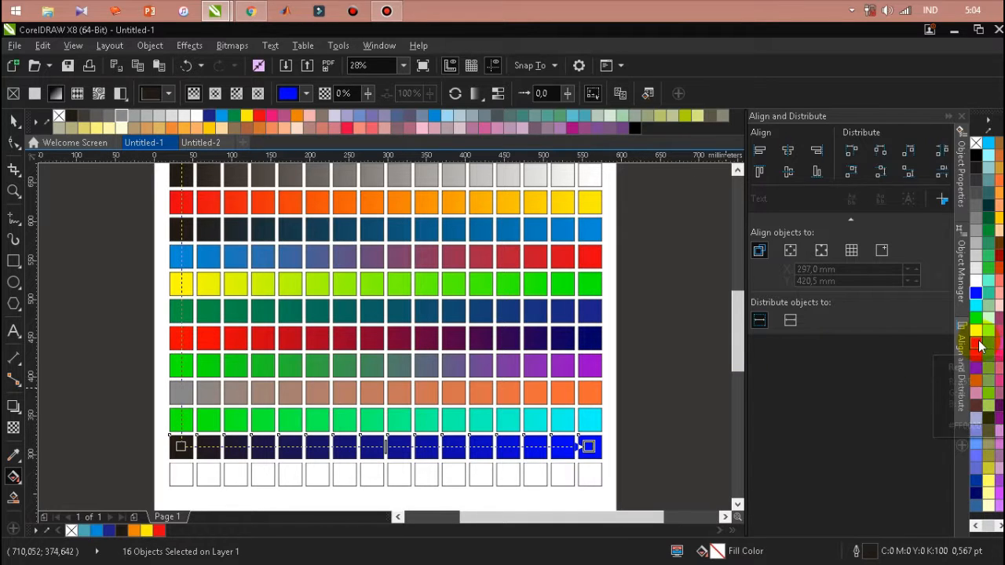
{"action": "left_click_drag", "start_coordinate": [980, 336], "coordinate": [352, 465]}
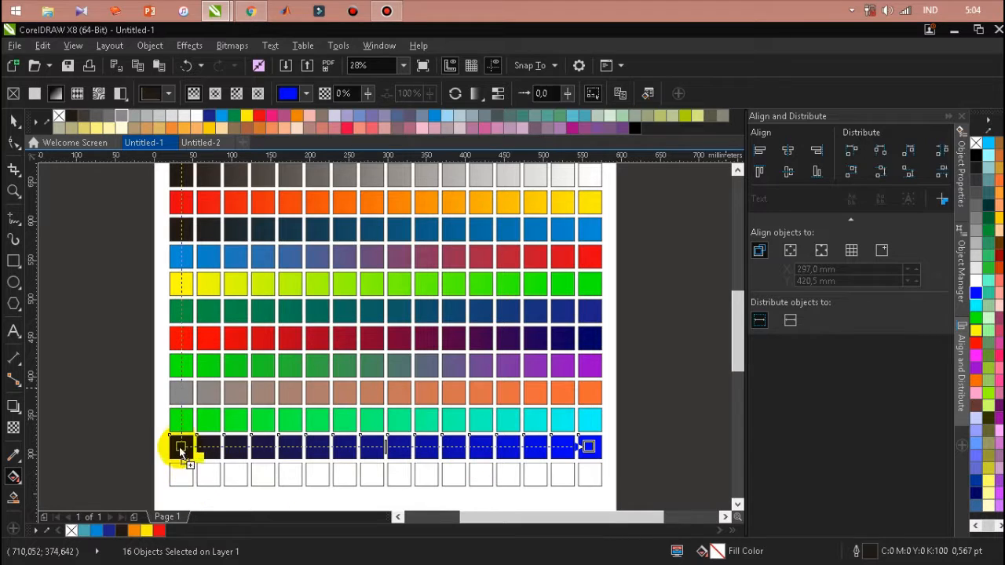
{"action": "left_click_drag", "start_coordinate": [182, 446], "coordinate": [182, 446]}
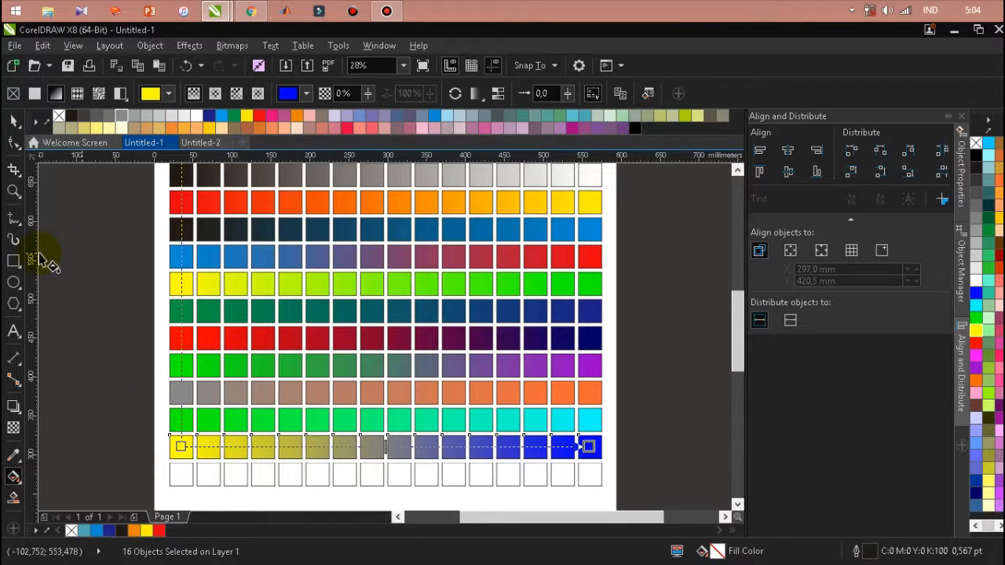
Fill the twelfth row of squares with a linear gradient running from orange at the left end to pink at the right, and clear the selection
{"action": "left_click", "coordinate": [13, 121]}
{"action": "left_click_drag", "start_coordinate": [135, 456], "coordinate": [635, 475]}
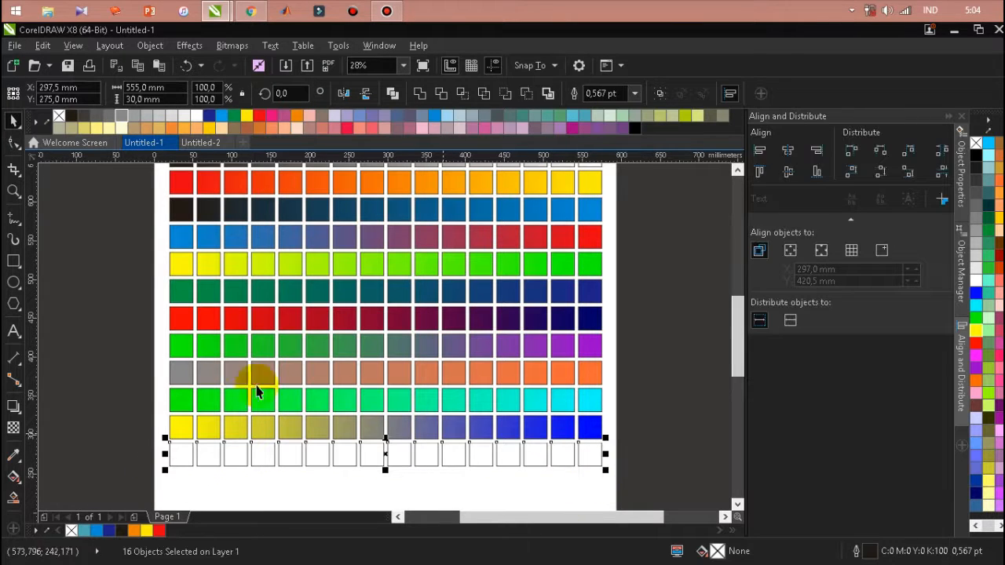
{"action": "left_click", "coordinate": [12, 477]}
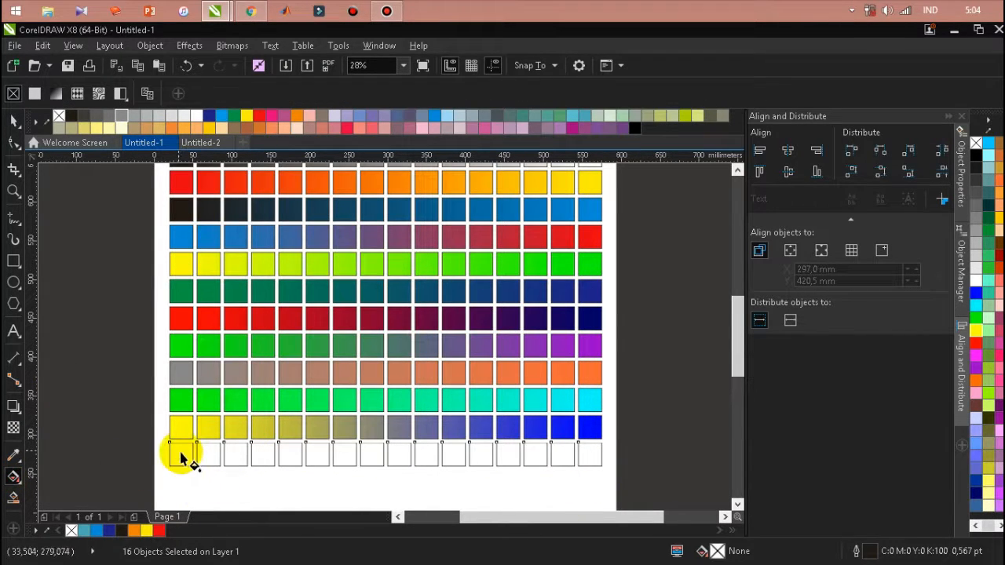
{"action": "left_click_drag", "start_coordinate": [181, 455], "coordinate": [589, 454]}
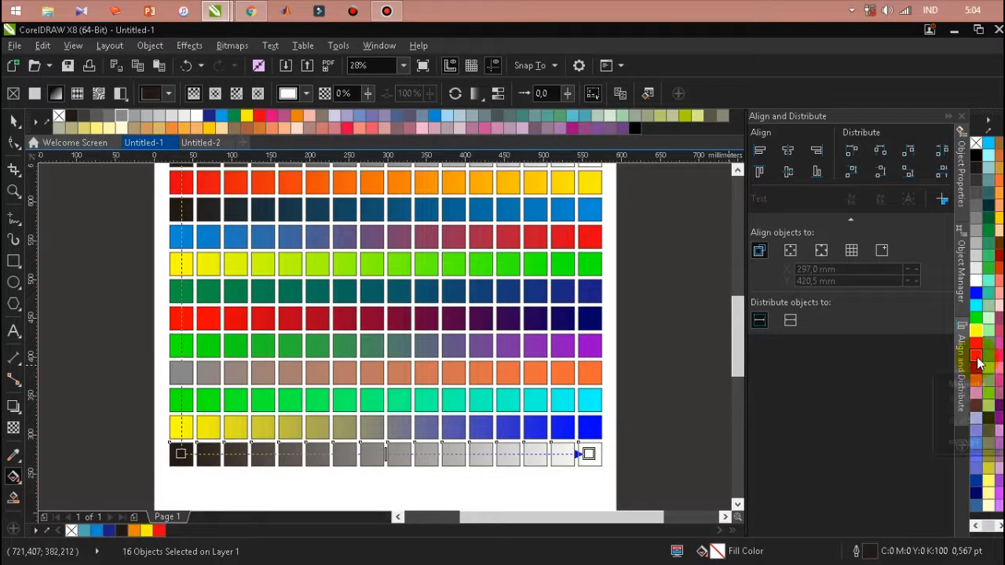
{"action": "left_click_drag", "start_coordinate": [995, 365], "coordinate": [590, 453]}
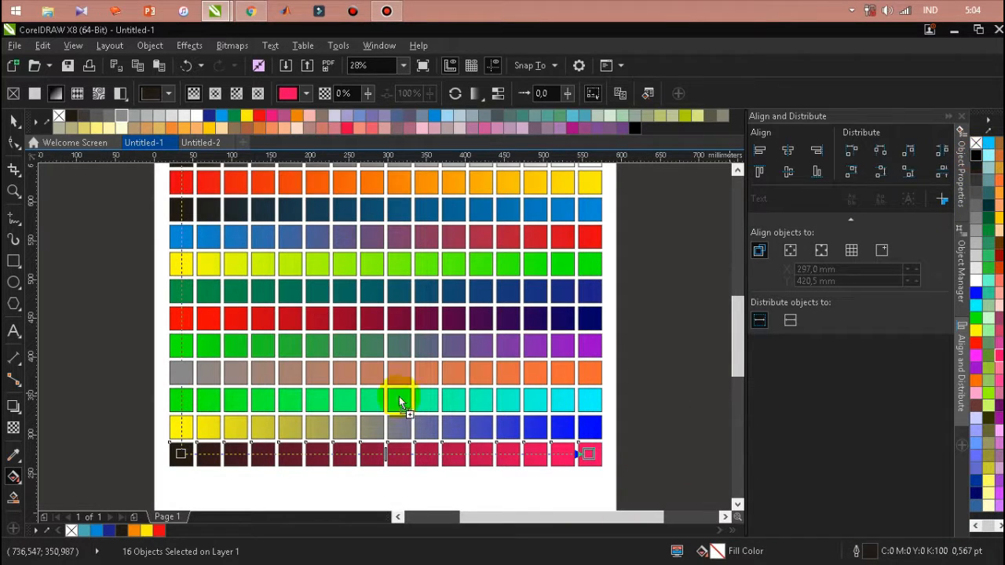
{"action": "left_click_drag", "start_coordinate": [180, 455], "coordinate": [182, 454]}
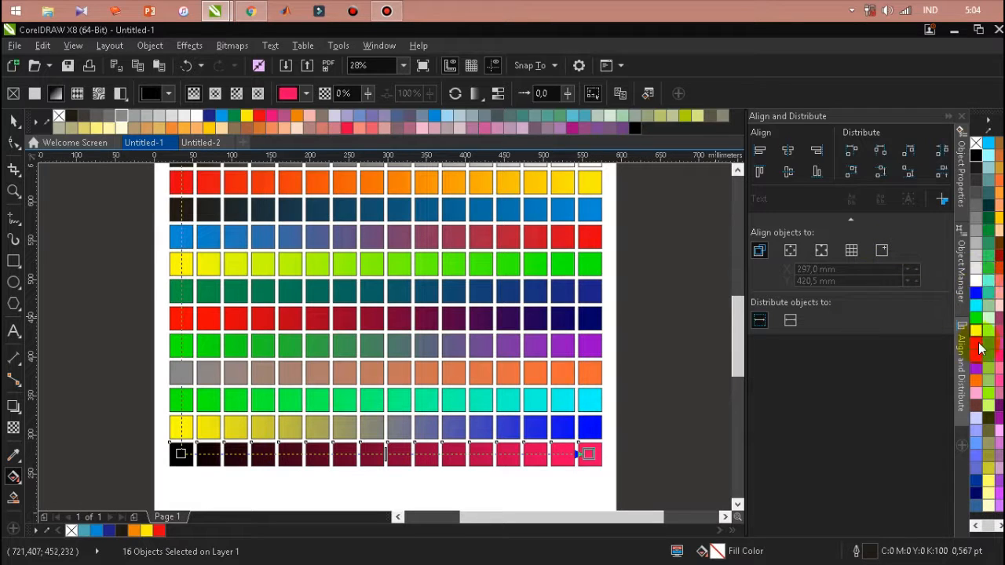
{"action": "left_click_drag", "start_coordinate": [883, 411], "coordinate": [182, 446]}
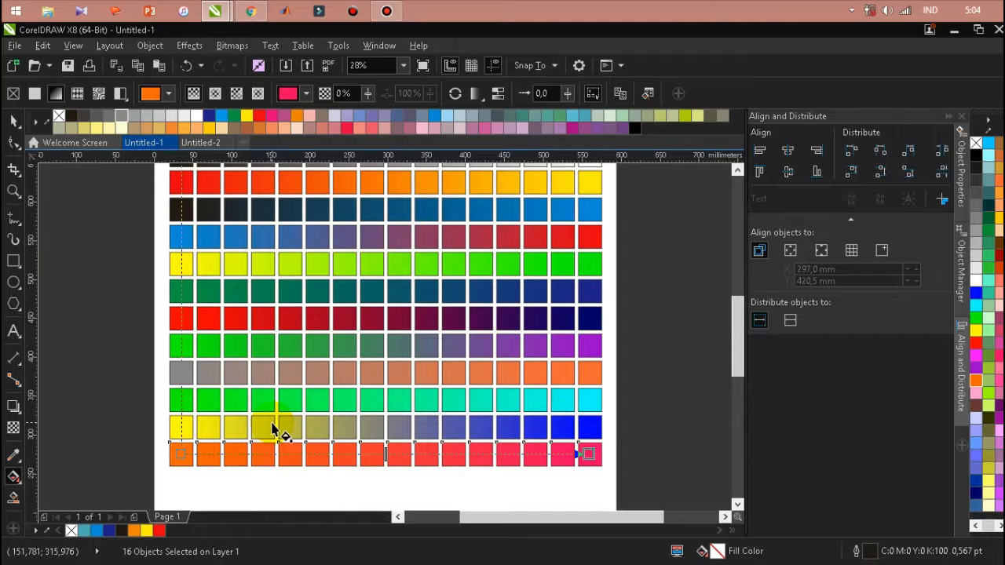
{"action": "scroll", "coordinate": [314, 353], "scroll_direction": "down", "scroll_amount": 2}
{"action": "scroll", "coordinate": [307, 359], "scroll_direction": "up", "scroll_amount": 1}
{"action": "scroll", "coordinate": [327, 334], "scroll_direction": "down", "scroll_amount": 1}
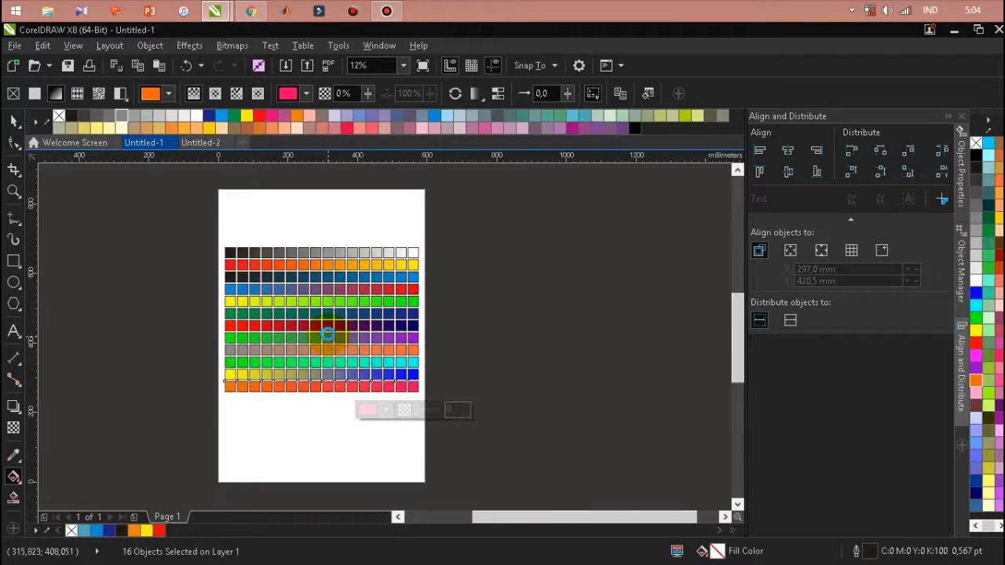
{"action": "scroll", "coordinate": [327, 335], "scroll_direction": "up", "scroll_amount": 2}
{"action": "left_click", "coordinate": [12, 120]}
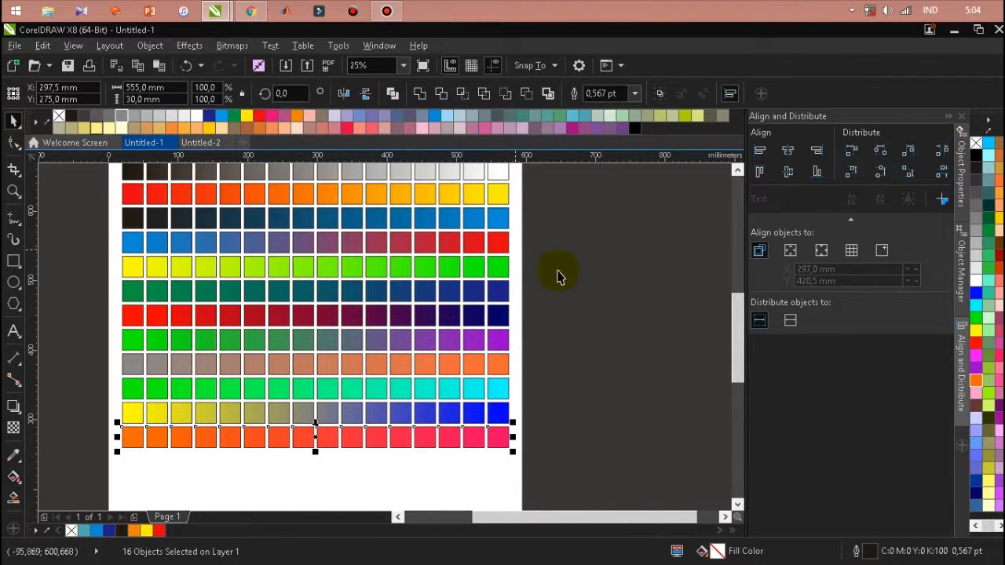
{"action": "key", "text": "Escape"}
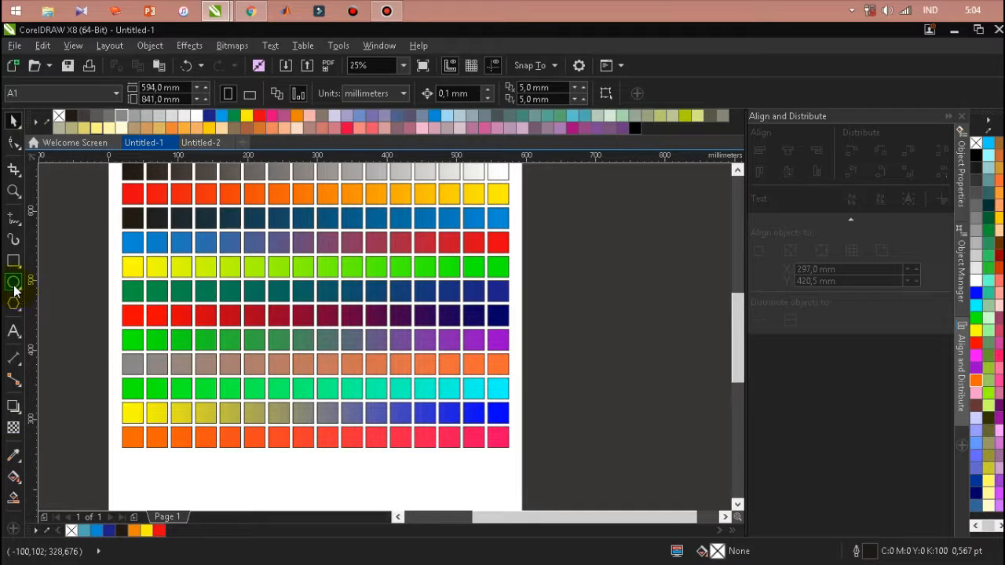
Draw a five-sided polygon about 152 × 158 mm beside the colour chart, fill it white, and clear the selection
{"action": "mouse_move", "coordinate": [18, 284]}
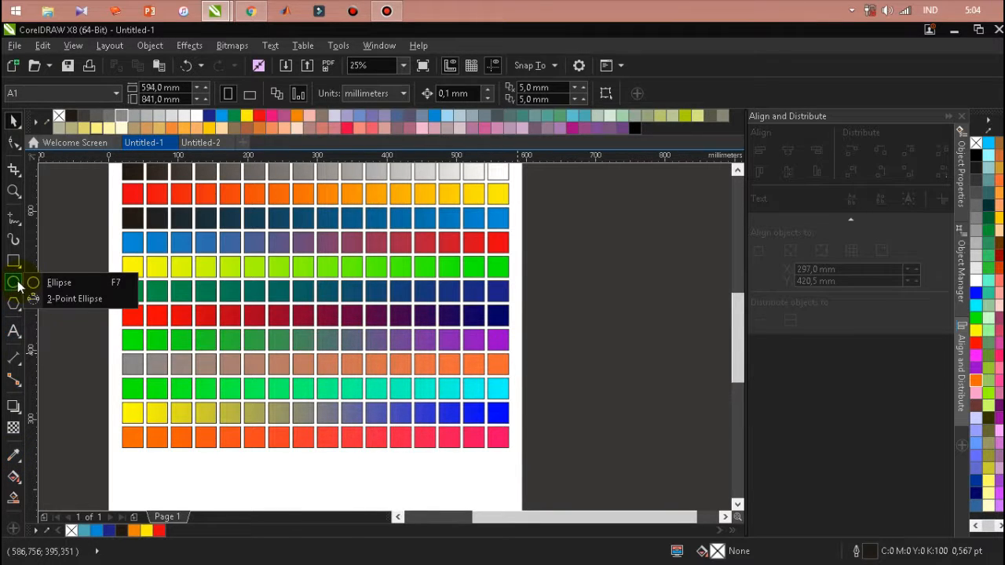
{"action": "left_click", "coordinate": [15, 302]}
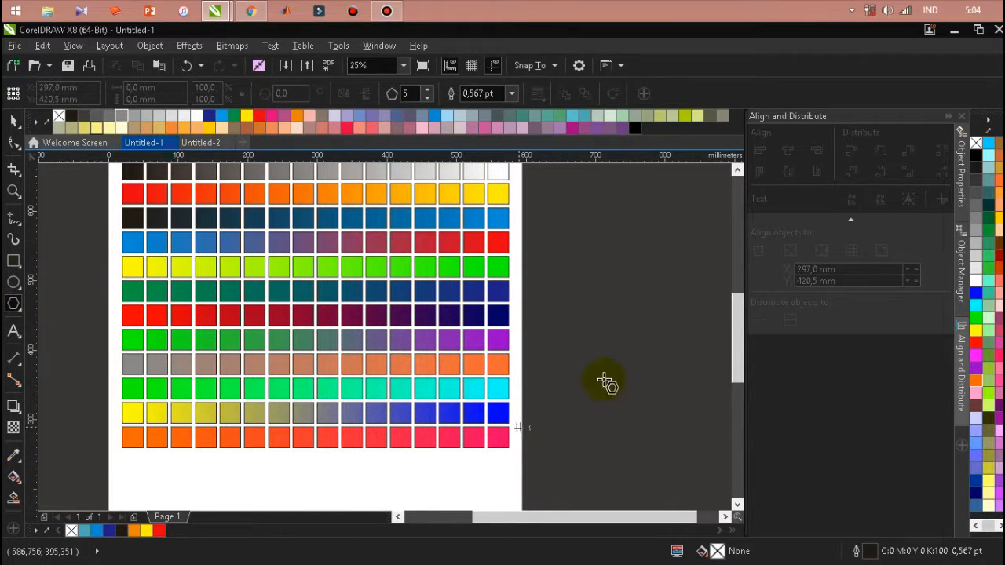
{"action": "scroll", "coordinate": [392, 321], "scroll_direction": "down", "scroll_amount": 2}
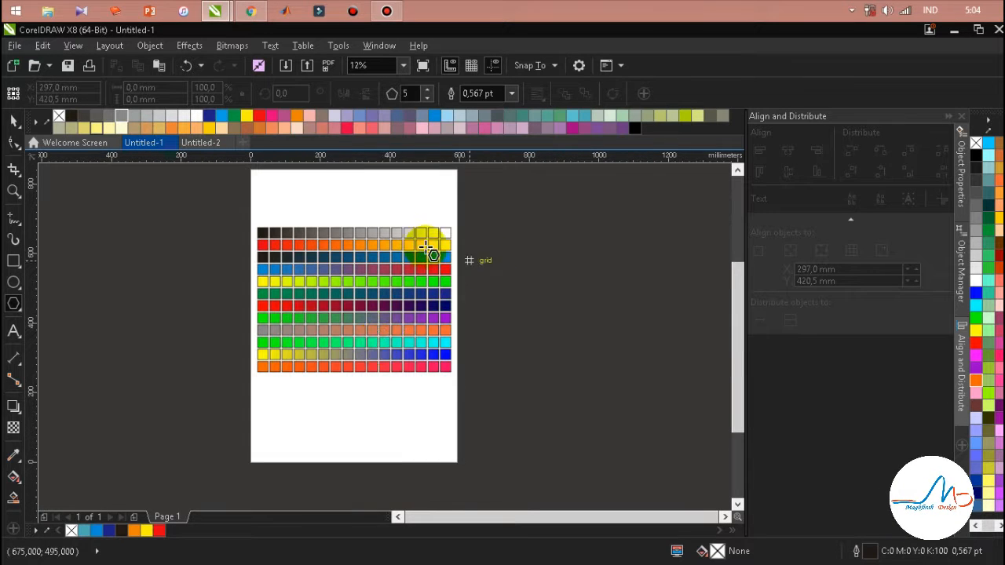
{"action": "left_click_drag", "start_coordinate": [526, 236], "coordinate": [618, 328]}
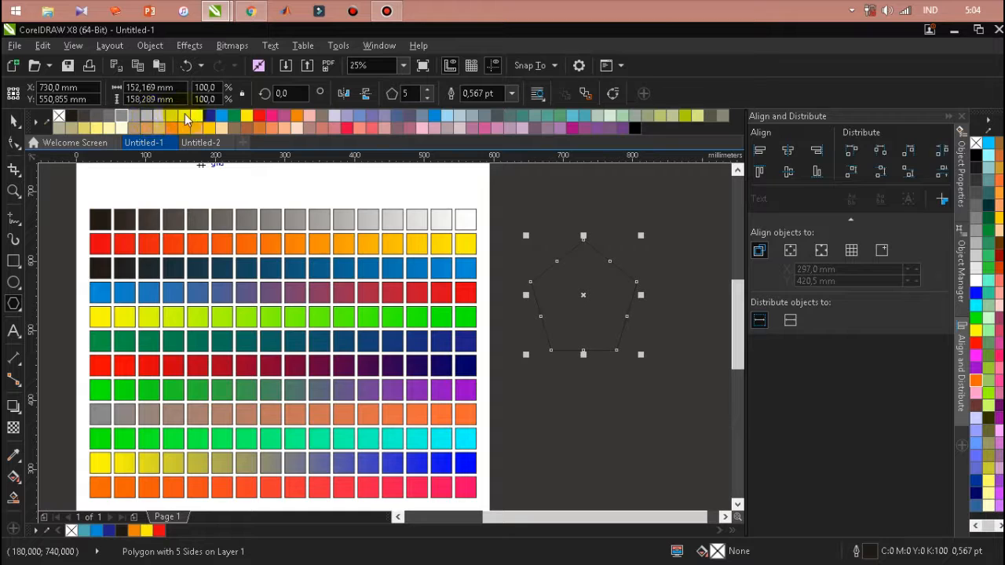
{"action": "left_click", "coordinate": [201, 115]}
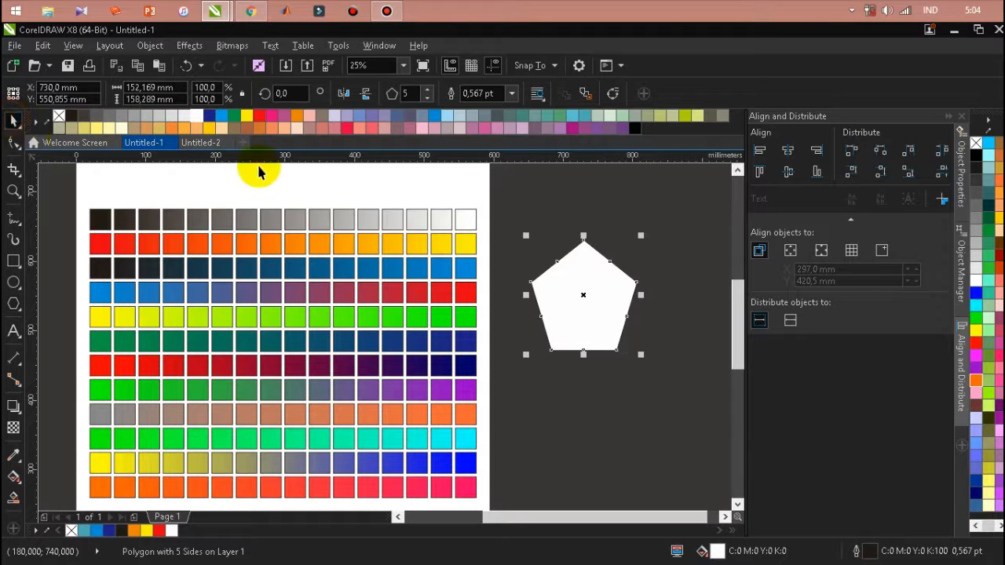
{"action": "left_click", "coordinate": [265, 192]}
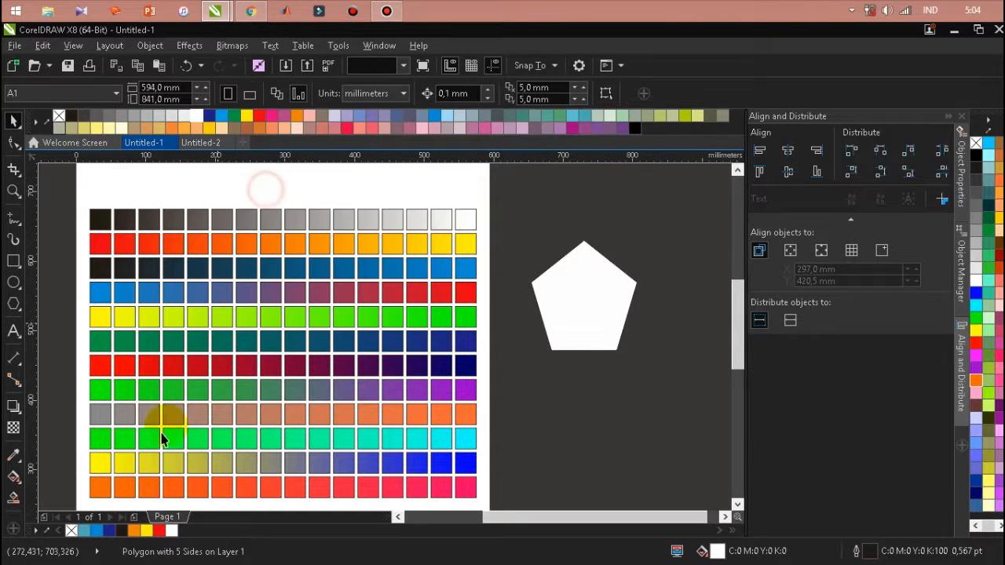
Add the third row's eighth colour to the document palette, then sample that square and fill the pentagon with it
{"action": "left_click", "coordinate": [49, 524]}
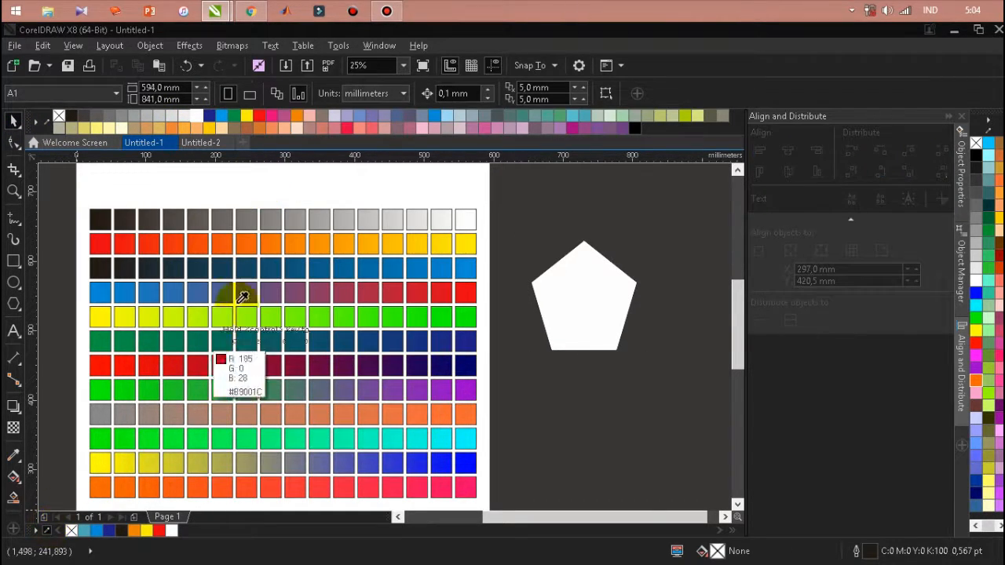
{"action": "left_click", "coordinate": [275, 269]}
{"action": "left_click", "coordinate": [14, 457]}
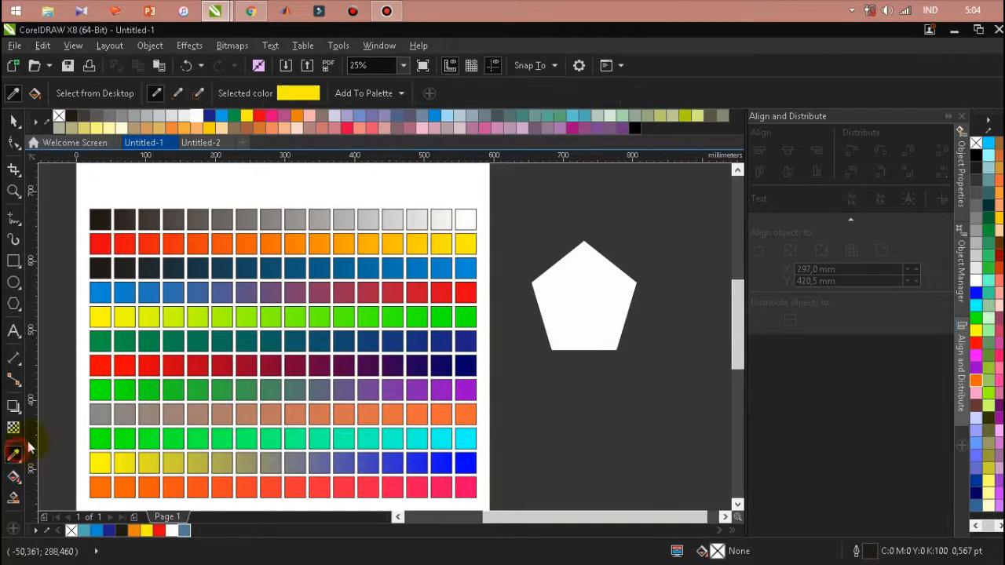
{"action": "left_click", "coordinate": [275, 268]}
{"action": "left_click", "coordinate": [559, 286]}
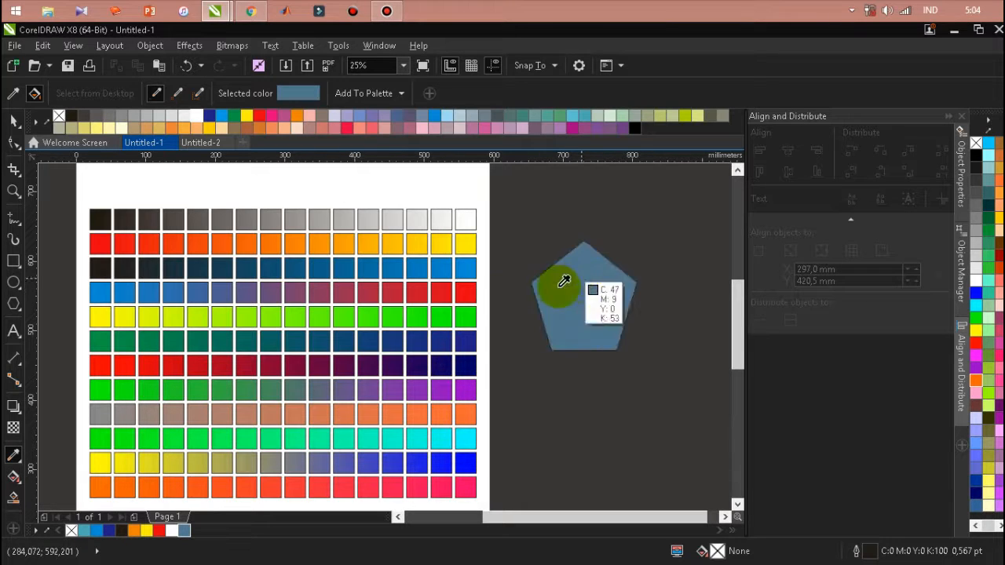
Try the second row's golden yellow and two dark purples from the seventh row as the pentagon's fill
{"action": "left_click", "coordinate": [374, 245]}
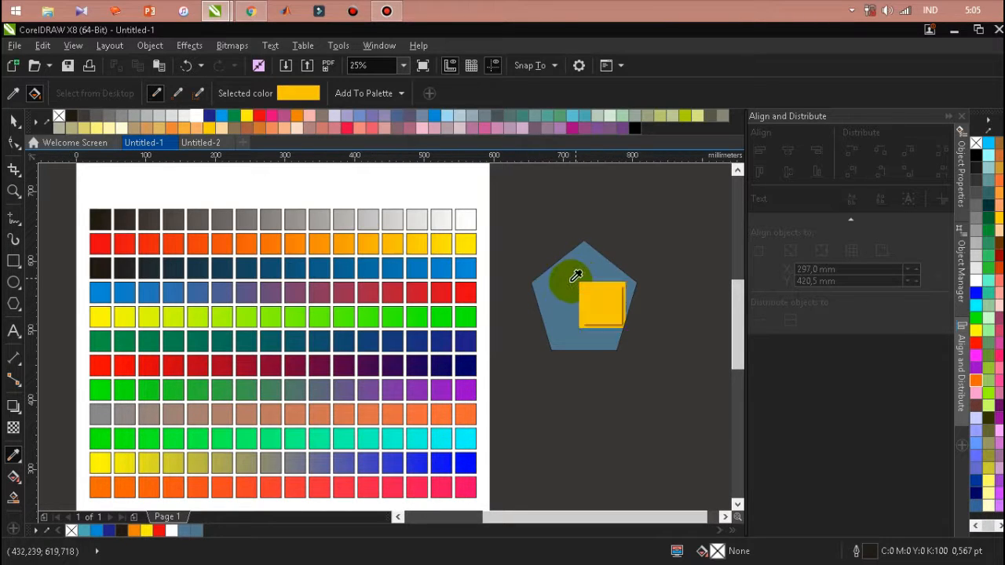
{"action": "left_click", "coordinate": [575, 276]}
{"action": "left_click", "coordinate": [424, 361]}
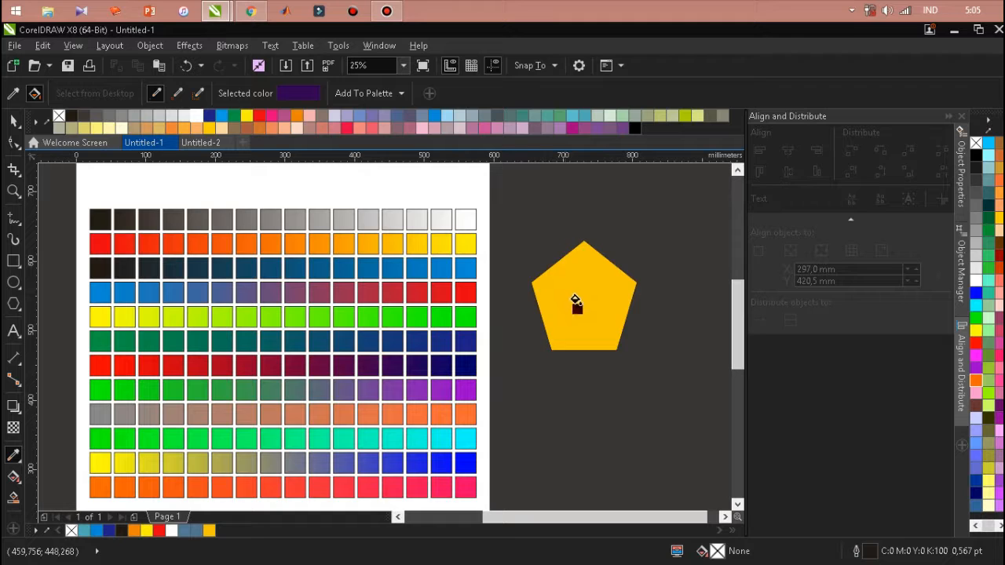
{"action": "left_click", "coordinate": [576, 302]}
{"action": "left_click", "coordinate": [579, 291]}
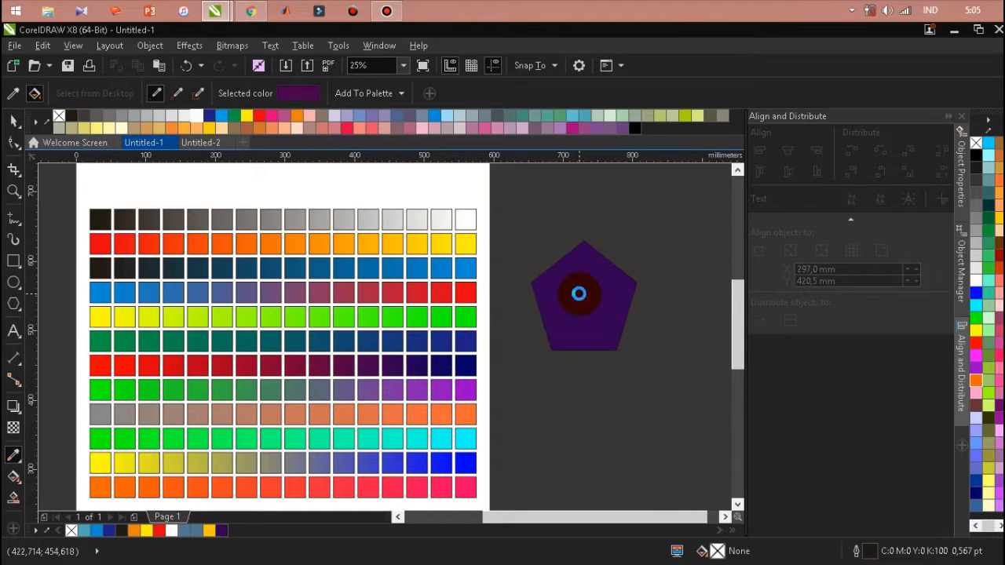
Try crimson, tan orange, turquoise and violet-blue, sampled from the seventh, ninth, tenth and eleventh rows, as the pentagon's fill
{"action": "left_click", "coordinate": [272, 364]}
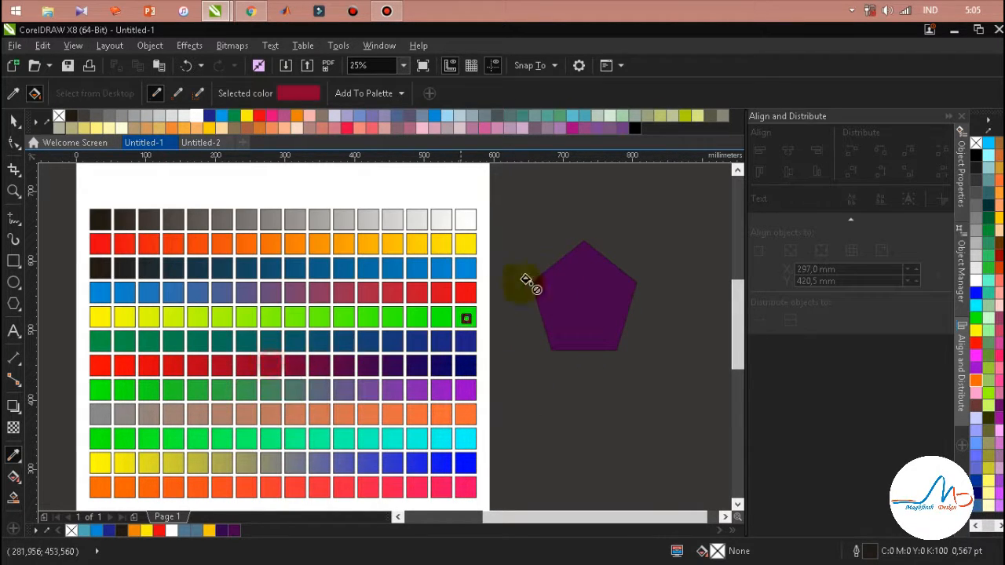
{"action": "left_click", "coordinate": [569, 275]}
{"action": "left_click", "coordinate": [321, 414]}
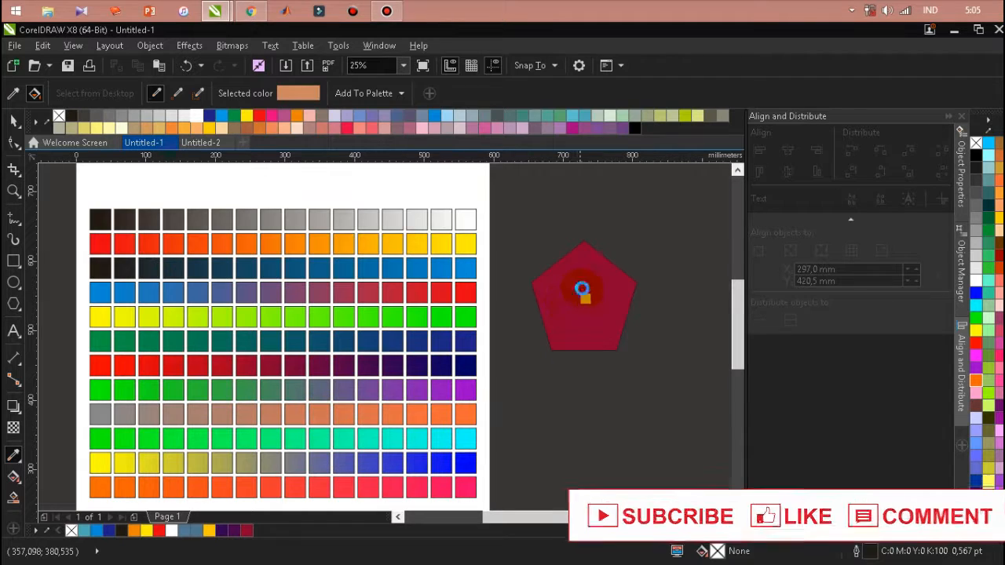
{"action": "left_click", "coordinate": [581, 289]}
{"action": "left_click", "coordinate": [349, 438]}
{"action": "left_click", "coordinate": [609, 295]}
{"action": "left_click", "coordinate": [343, 464]}
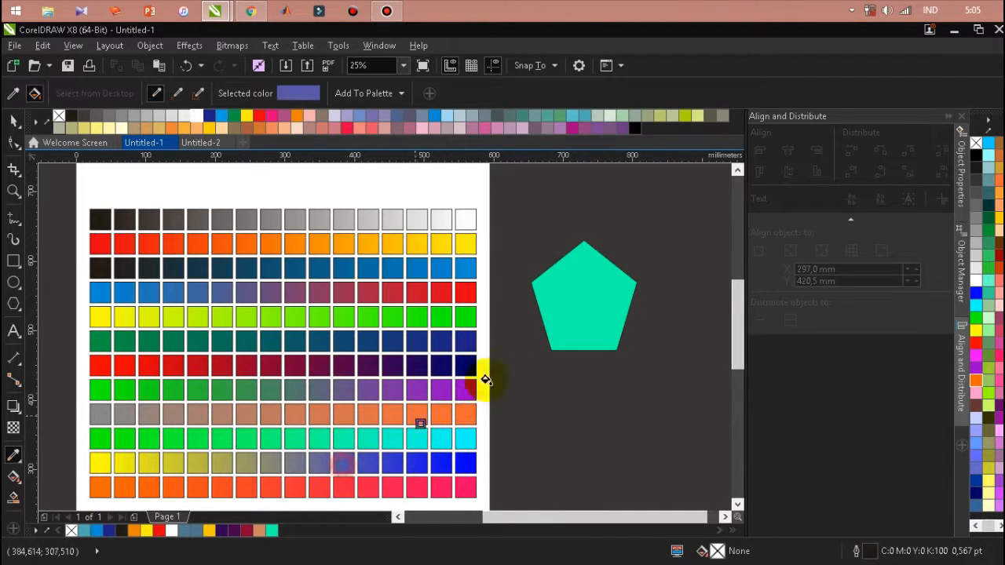
{"action": "left_click", "coordinate": [595, 280]}
Try the sixth row's teal and the third row's near-black and bright blue as the pentagon's fill
{"action": "left_click", "coordinate": [200, 340]}
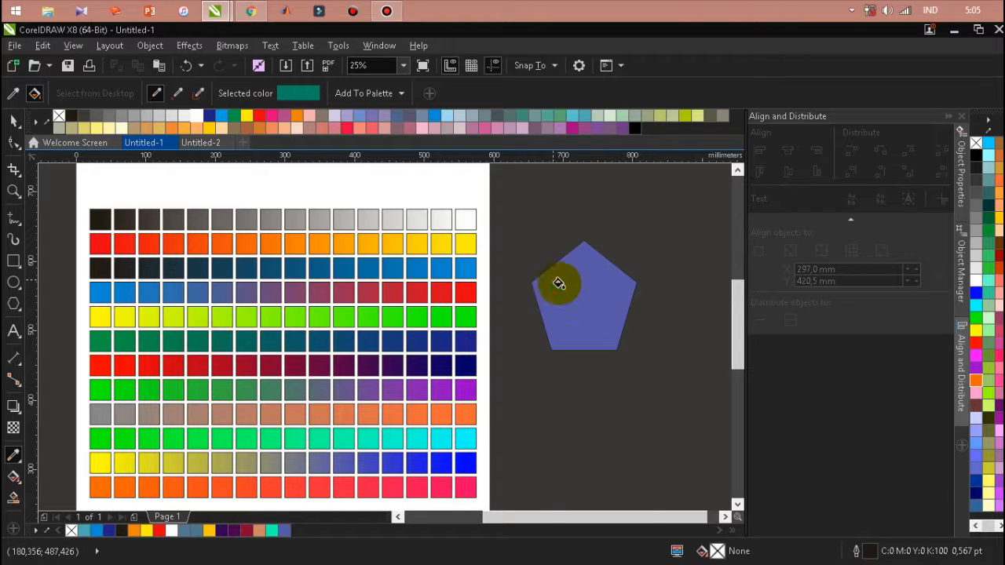
{"action": "left_click", "coordinate": [126, 268]}
{"action": "left_click", "coordinate": [575, 282]}
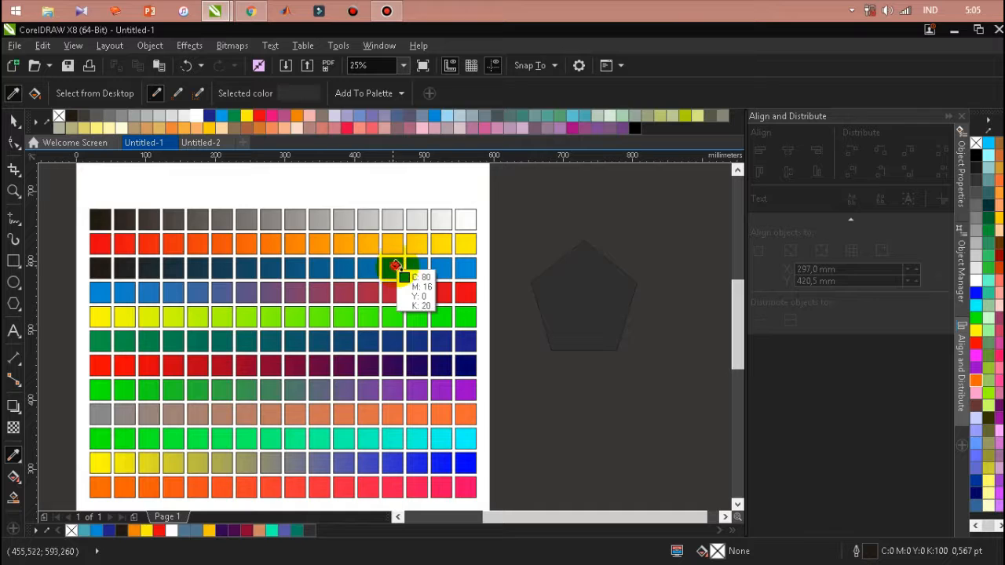
{"action": "left_click", "coordinate": [399, 261]}
{"action": "left_click", "coordinate": [585, 265]}
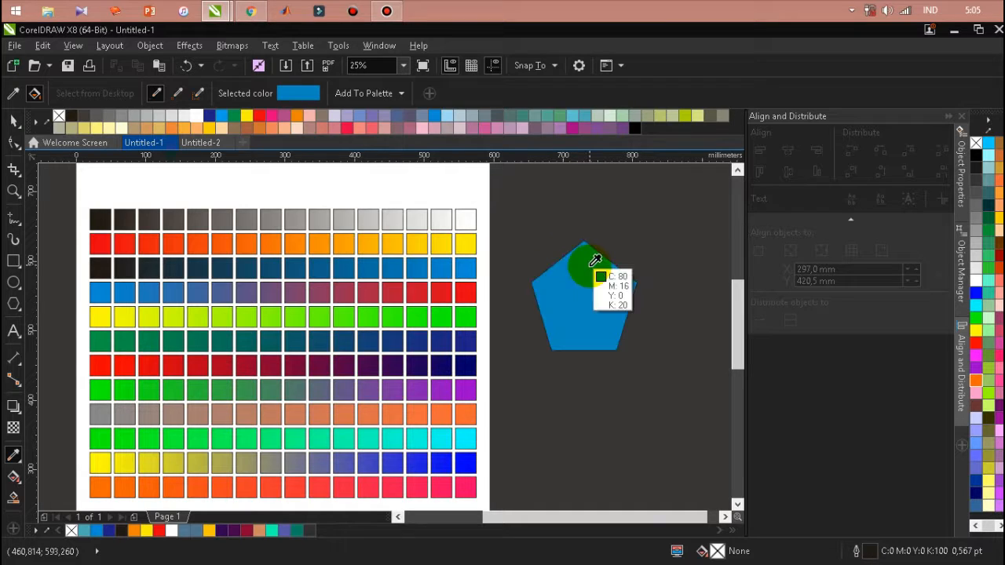
Try the second row's yellow on the pentagon, settle on the beige sampled from the ninth row, and leave the Color Eyedropper
{"action": "left_click", "coordinate": [464, 250]}
{"action": "left_click", "coordinate": [589, 293]}
{"action": "left_click", "coordinate": [250, 414]}
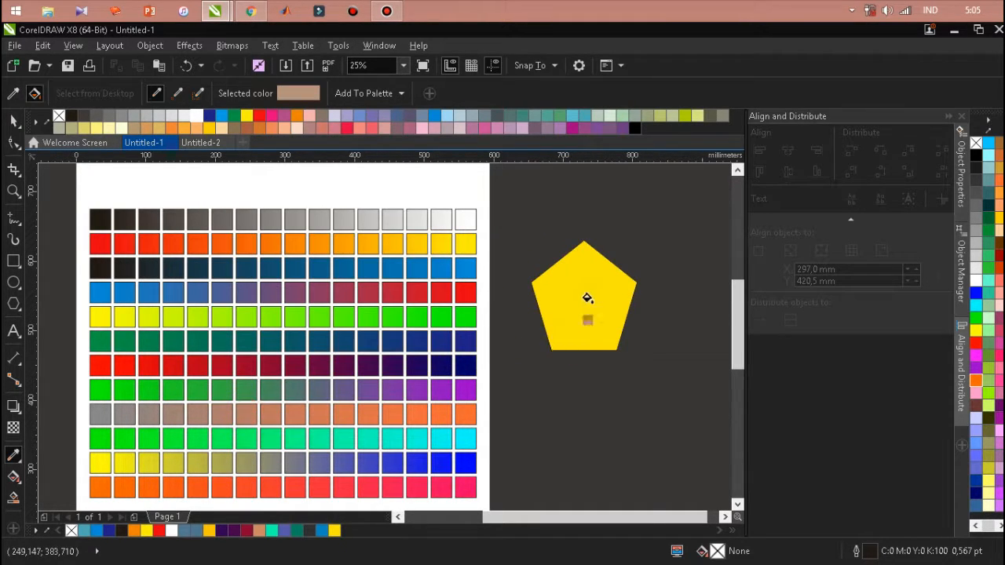
{"action": "left_click", "coordinate": [587, 299]}
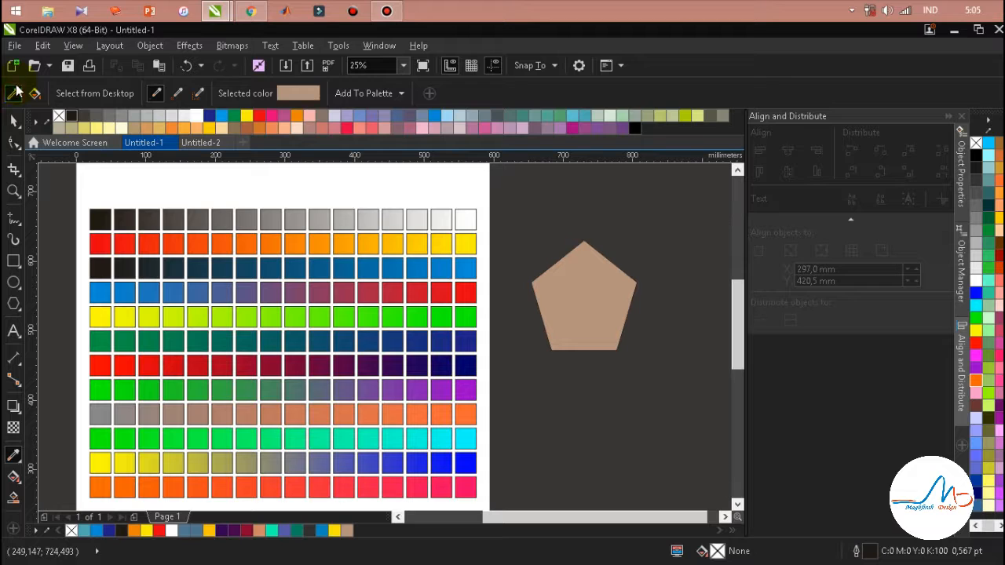
{"action": "left_click", "coordinate": [13, 120]}
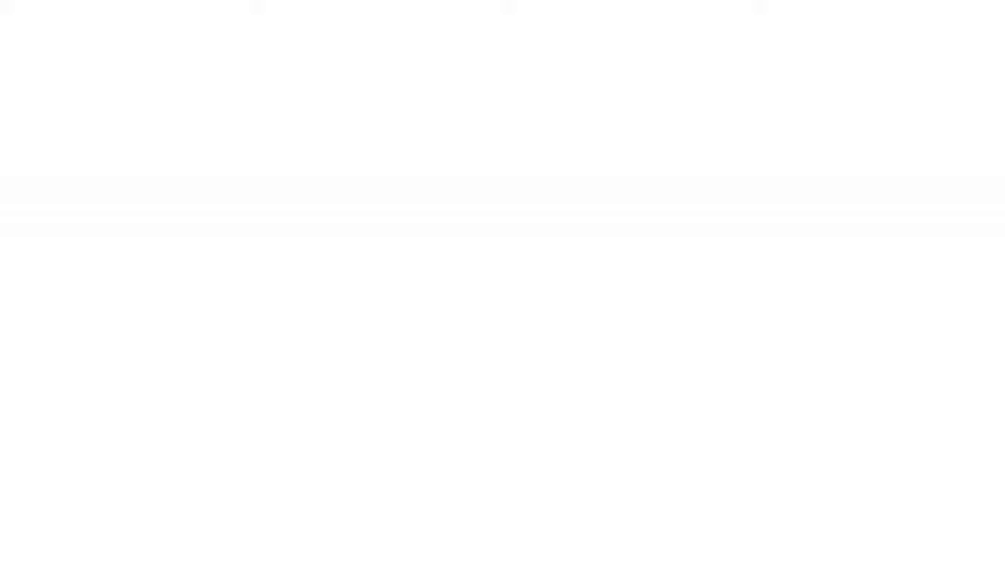